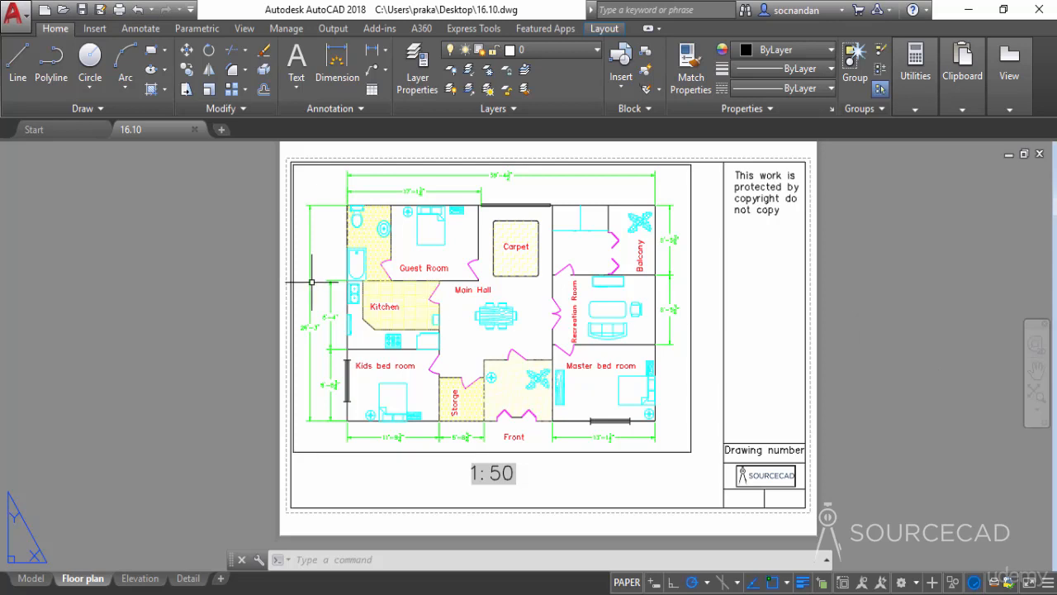
Set the default plot style behavior for new drawings to named plot styles in the program options
right_click(198, 256)
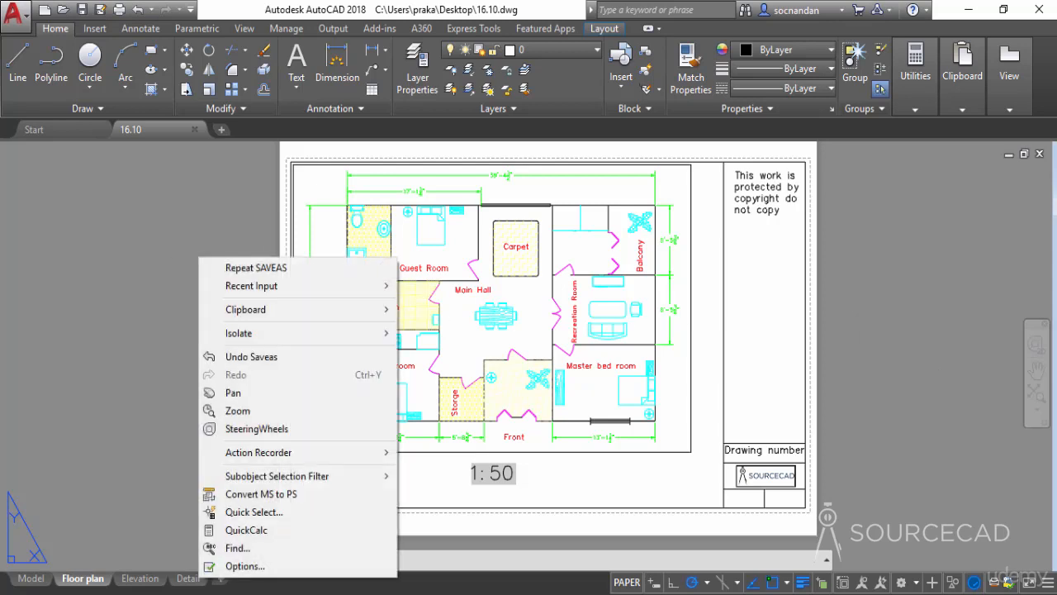
left_click(319, 566)
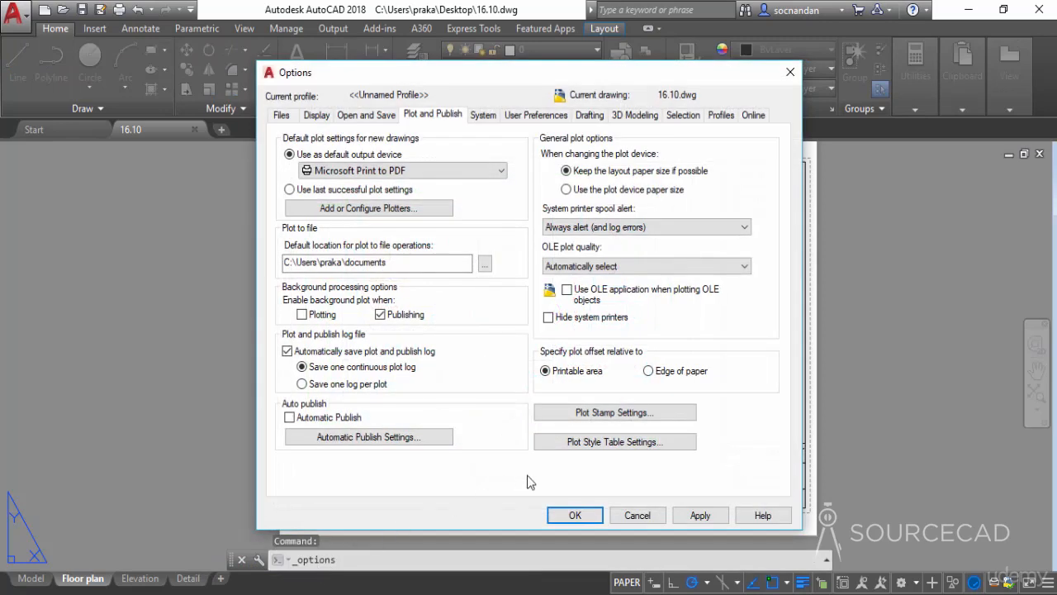
left_click(587, 443)
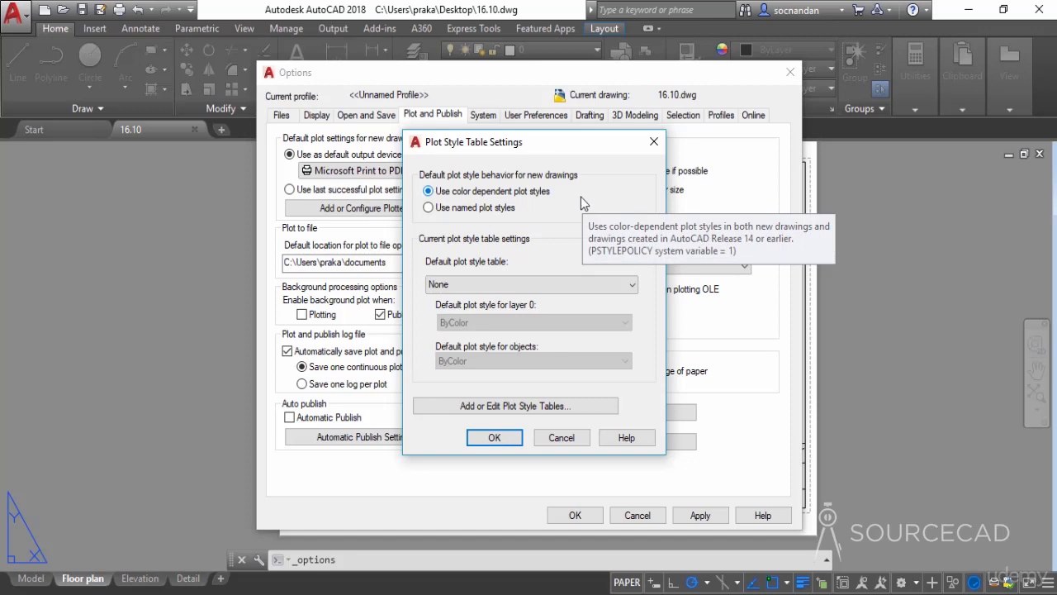
left_click(429, 208)
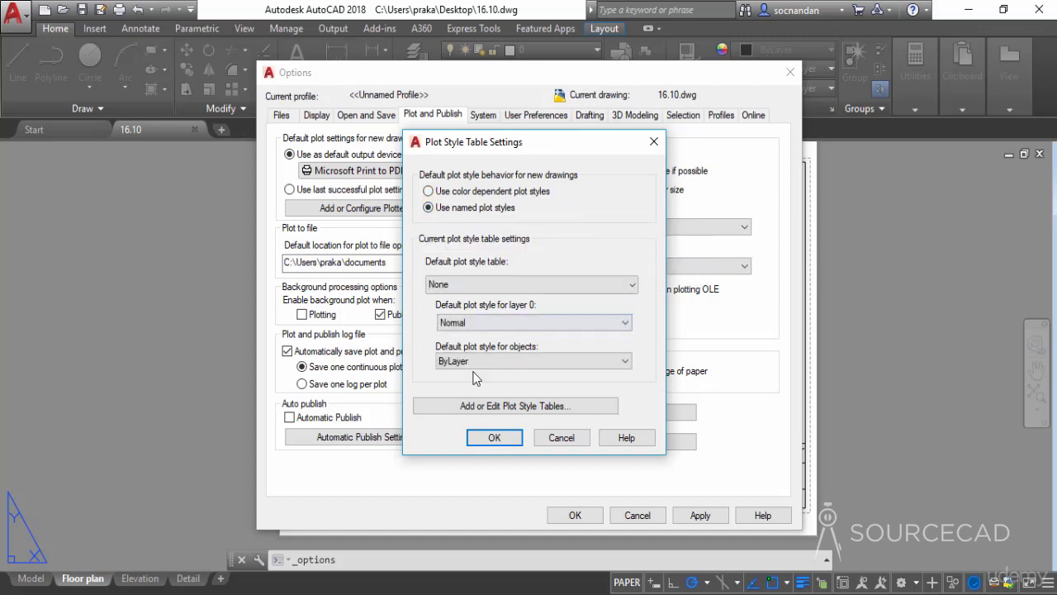
left_click(492, 438)
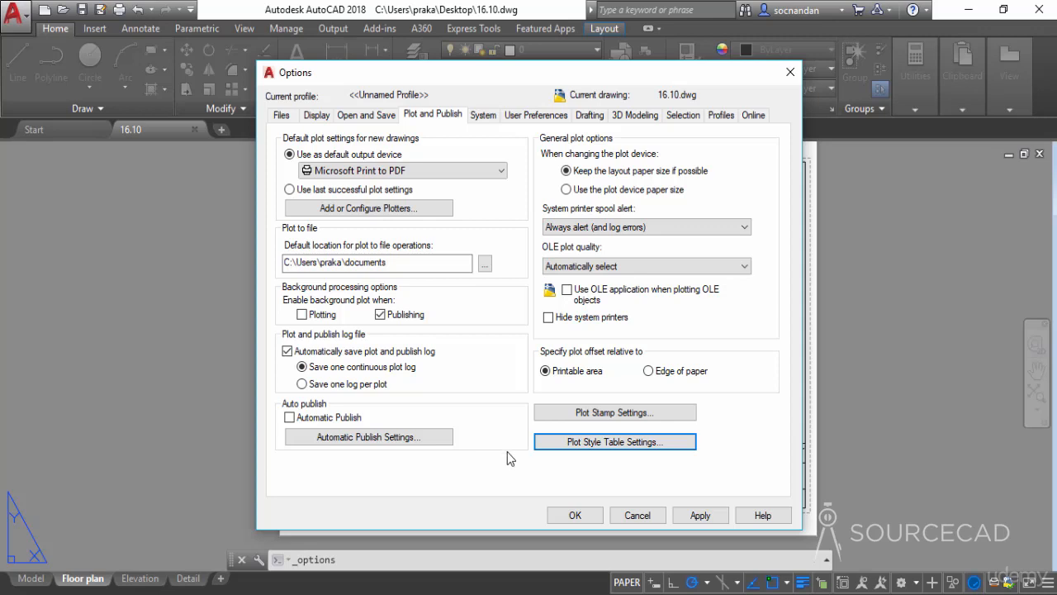
left_click(570, 515)
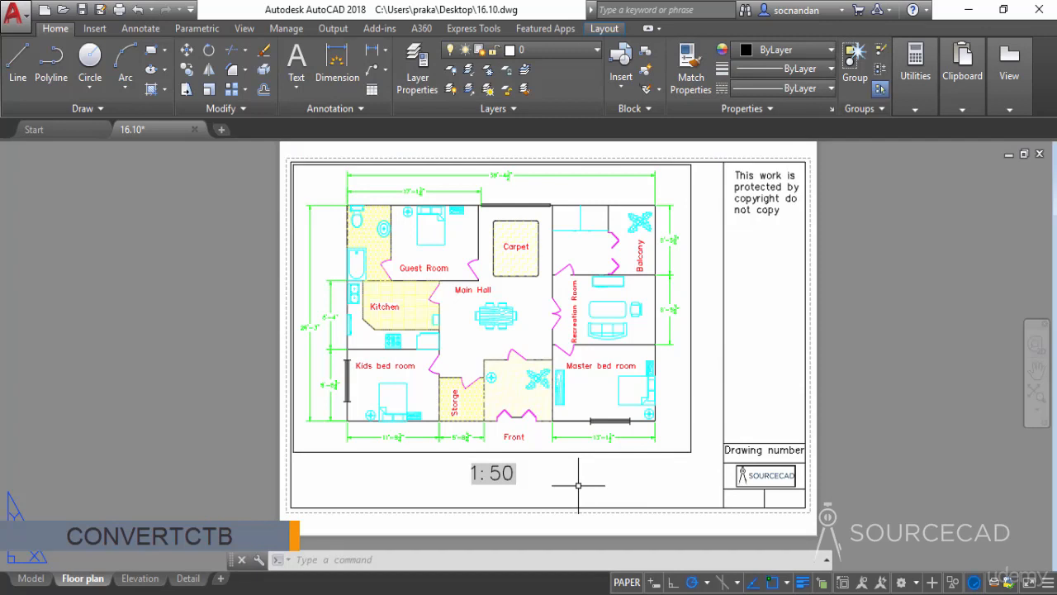
Convert the color-dependent plot style table Test.ctb to a named table saved as Test.stb using CONVERTCTB
type("convrt")
key("BackSpace")
key("BackSpace")
type("ertctb")
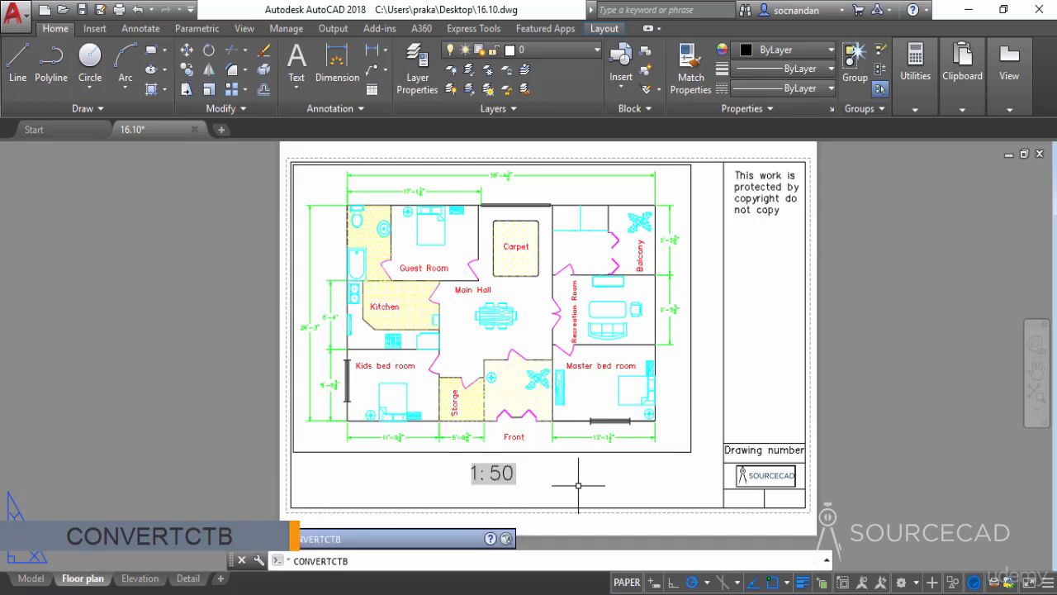
key("Return")
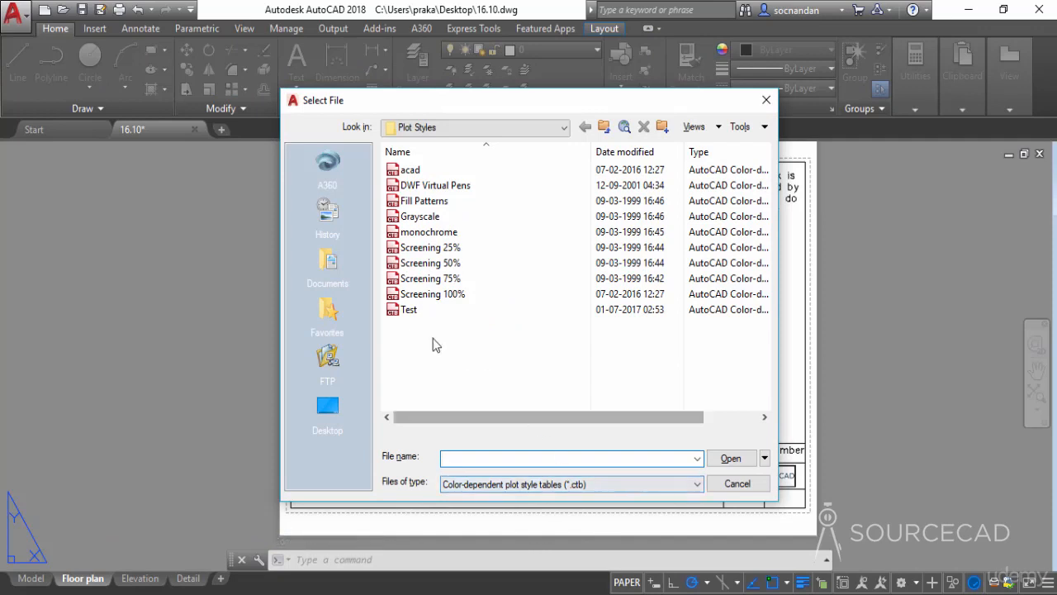
left_click(419, 311)
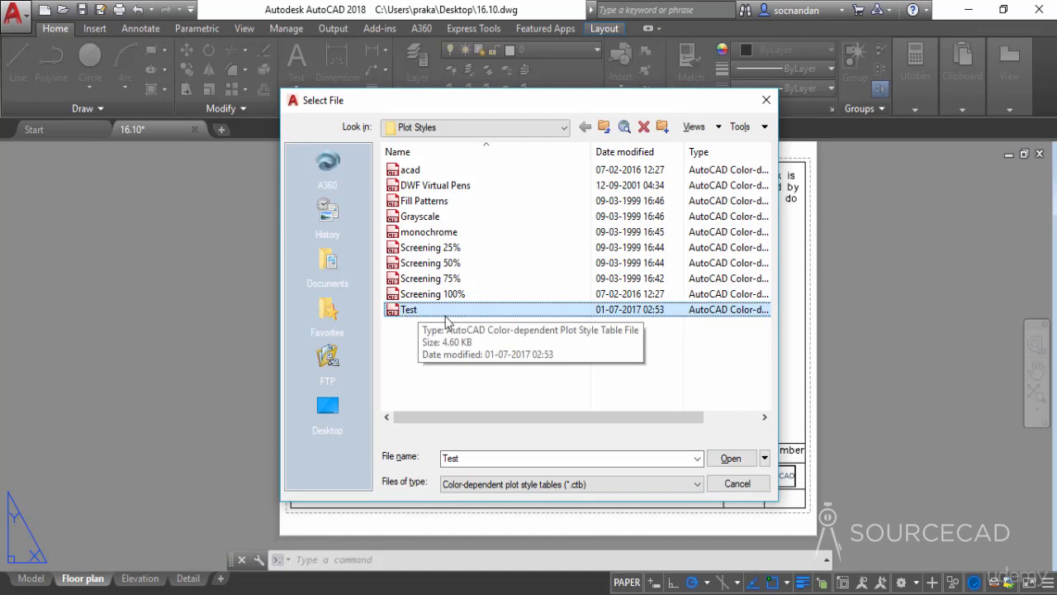
left_click(731, 459)
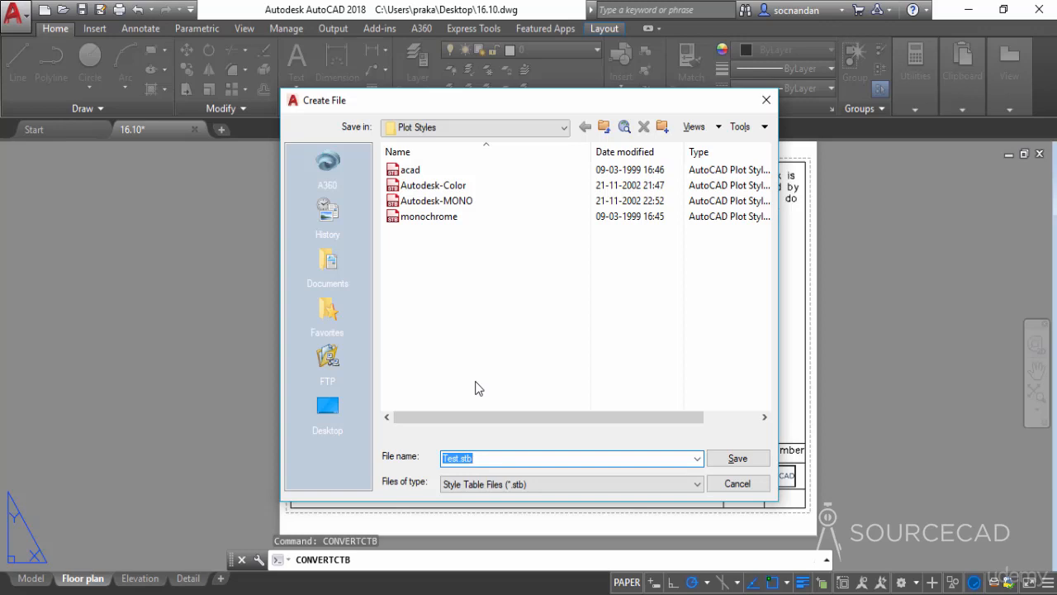
left_click(485, 460)
left_click(737, 459)
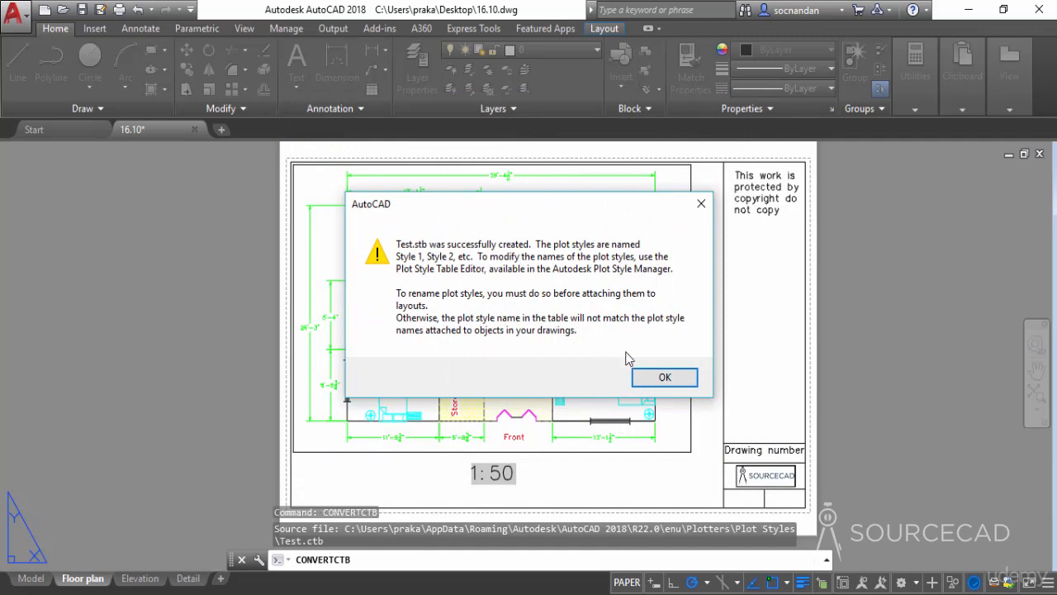
left_click(653, 380)
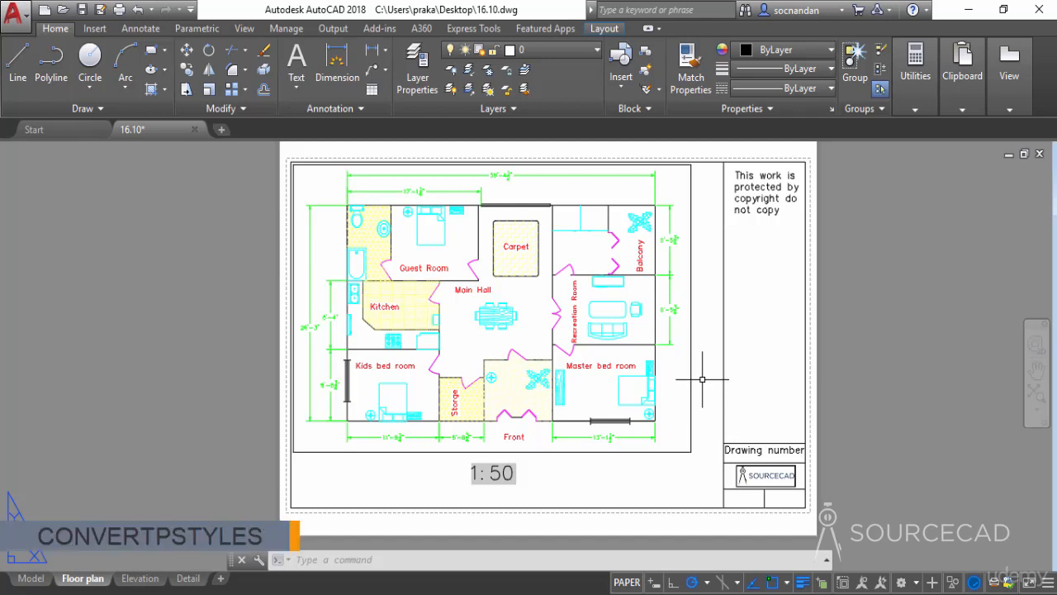
Convert the drawing to named plot styles with CONVERTPSTYLES, using the Test.stb table
type("CONVERTPSTYLES")
key("Return")
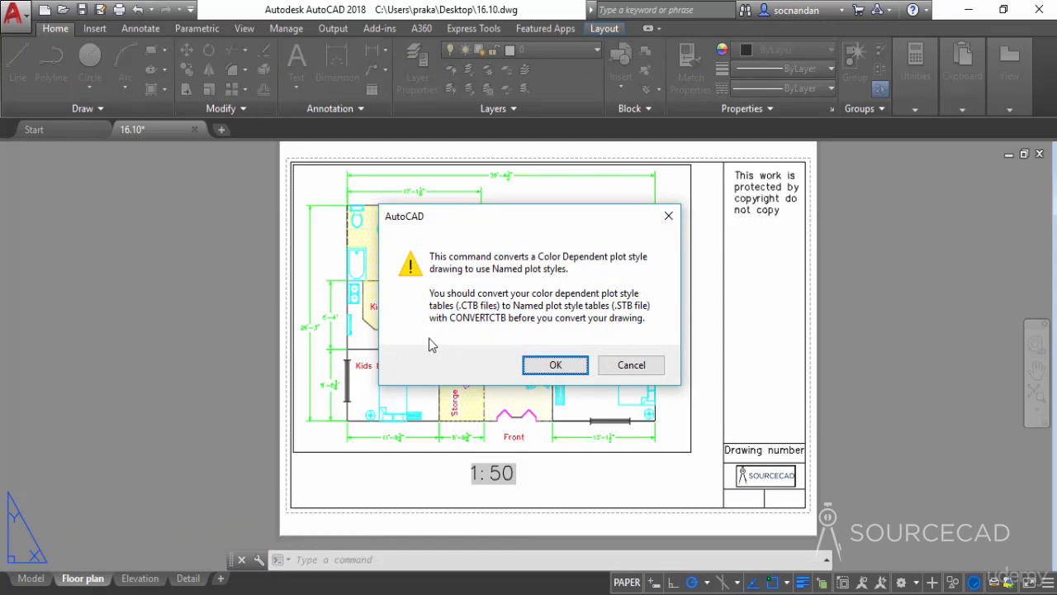
left_click(555, 366)
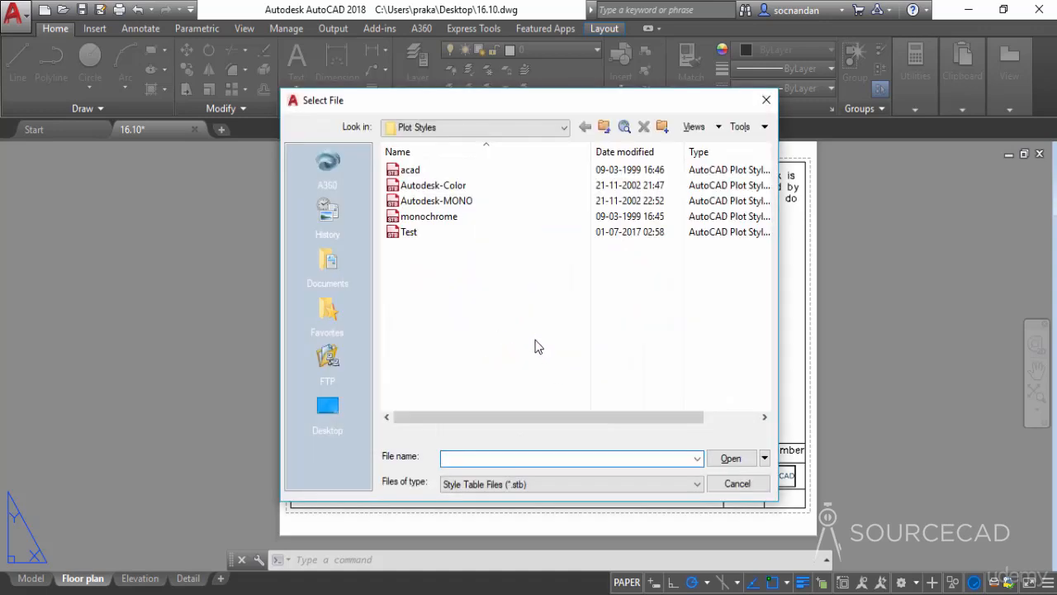
left_click(473, 235)
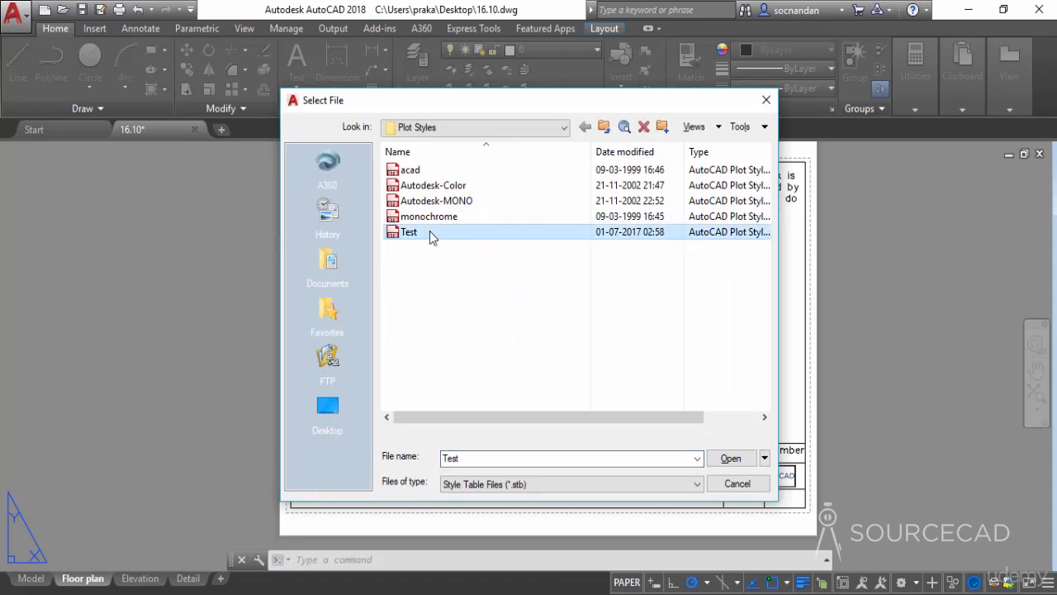
left_click(730, 460)
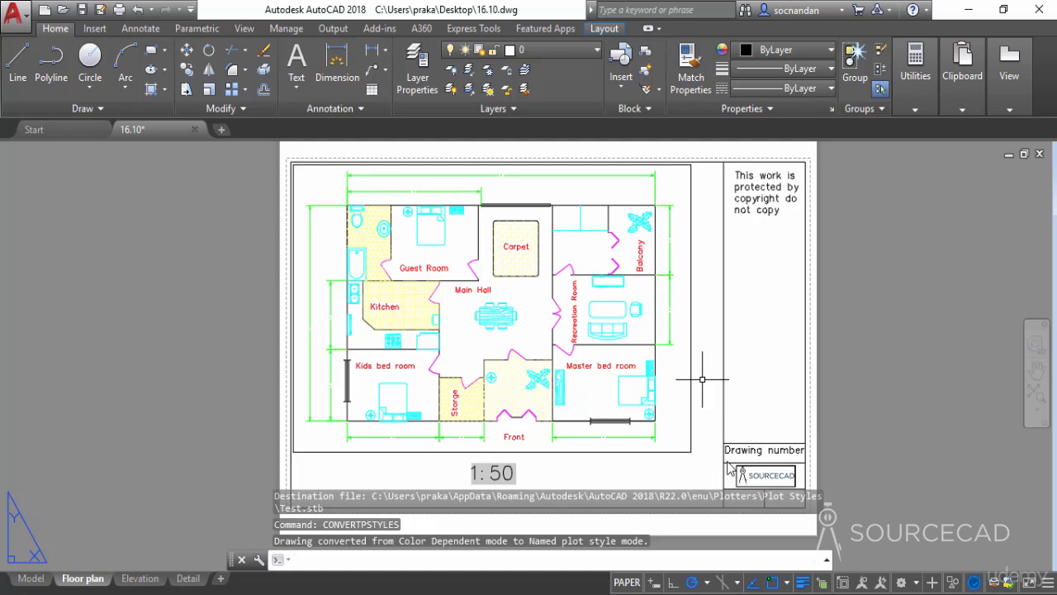
Start plotting the Floor plan layout with the Test.stb plot style table and preview the plot
left_click(119, 9)
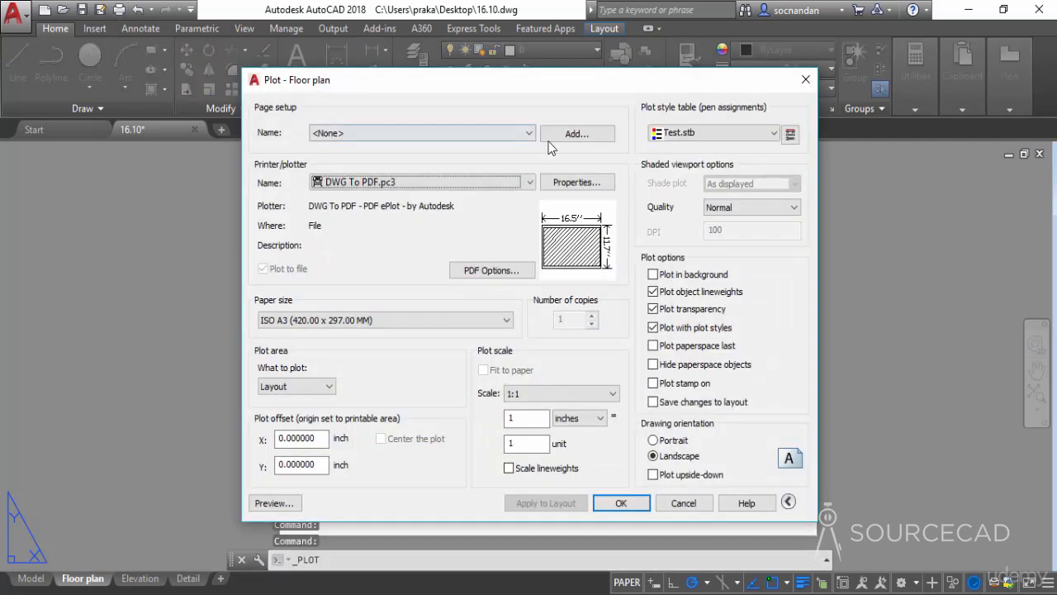
left_click(710, 133)
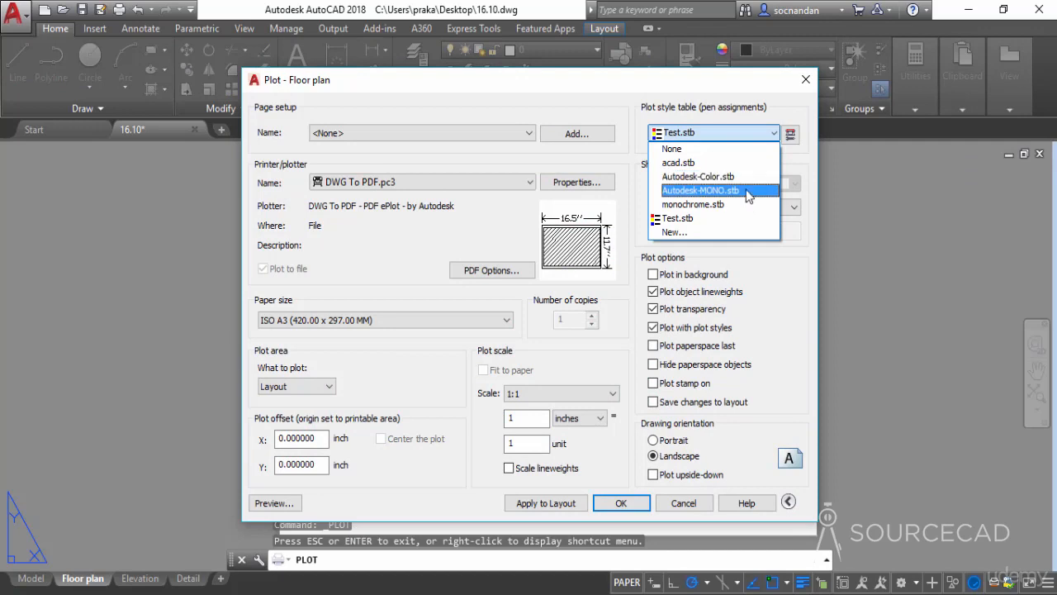
left_click(727, 219)
left_click(273, 503)
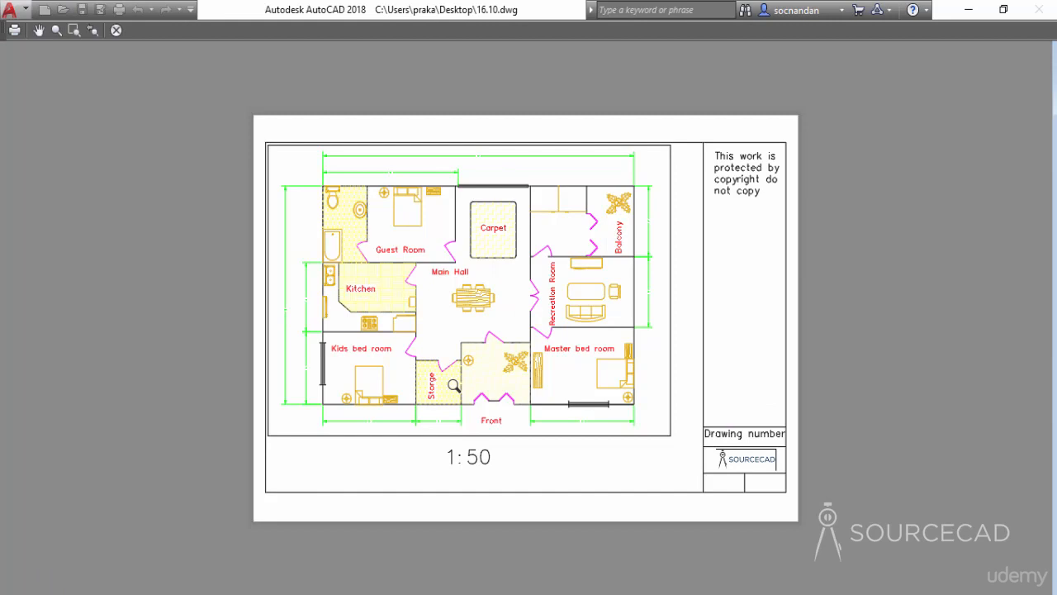
left_click(116, 31)
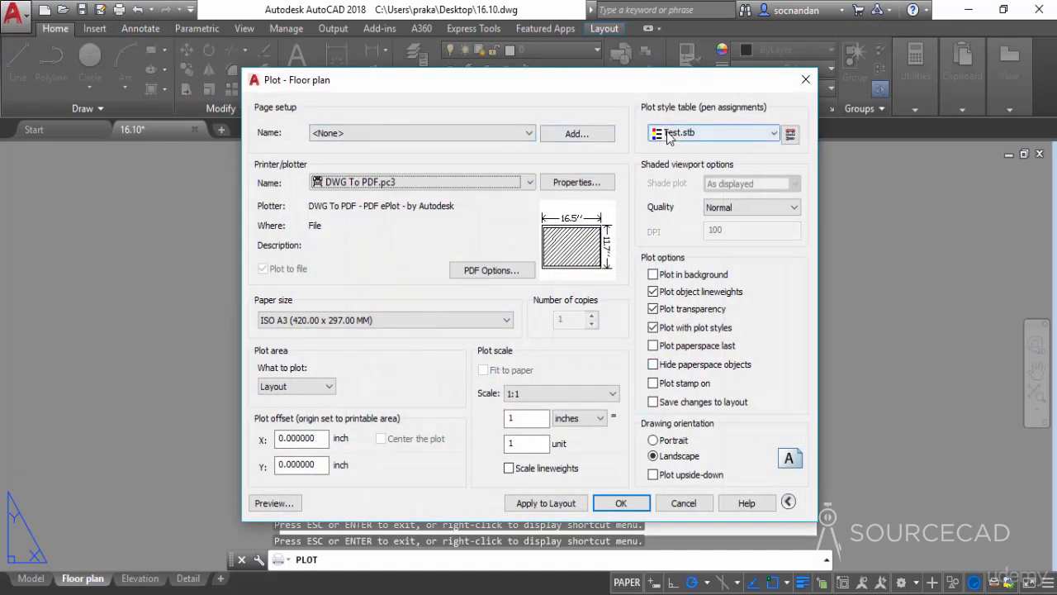
Edit the Test.stb plot style table, setting the color of Style_2 to Magenta, and save it
left_click(790, 135)
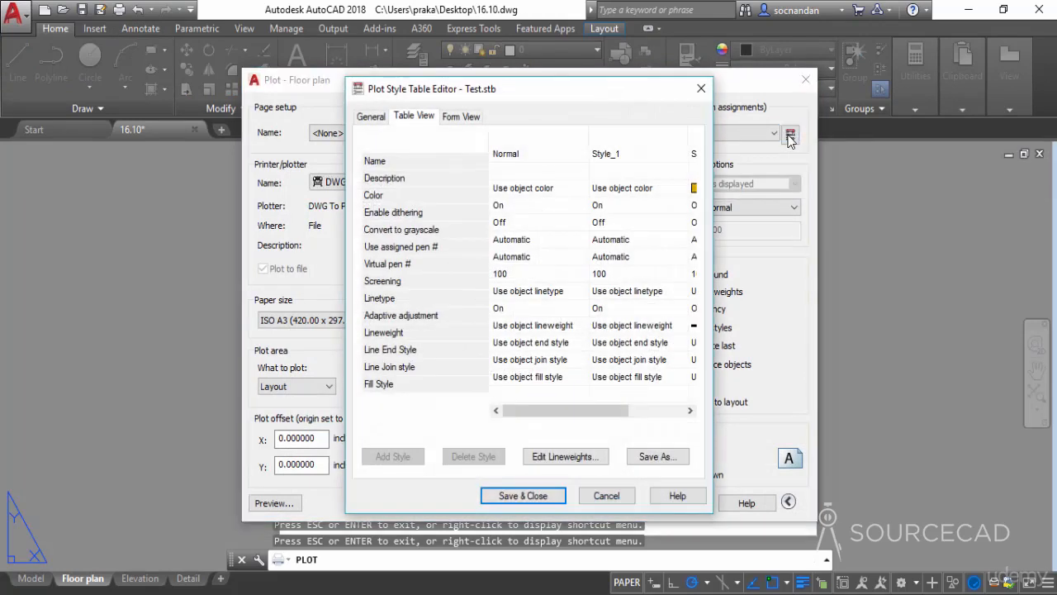
left_click(469, 119)
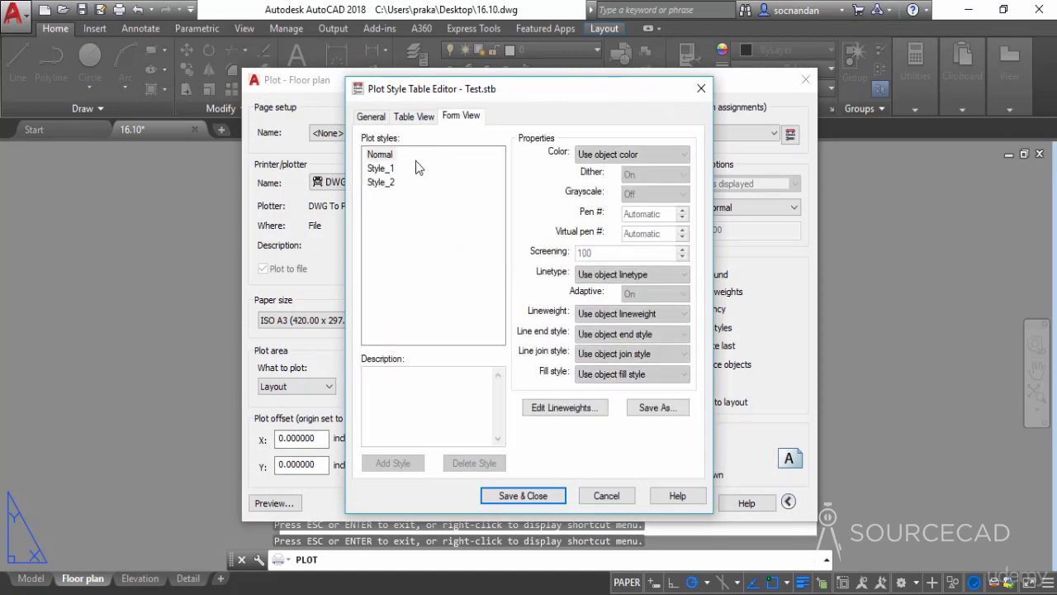
left_click(388, 169)
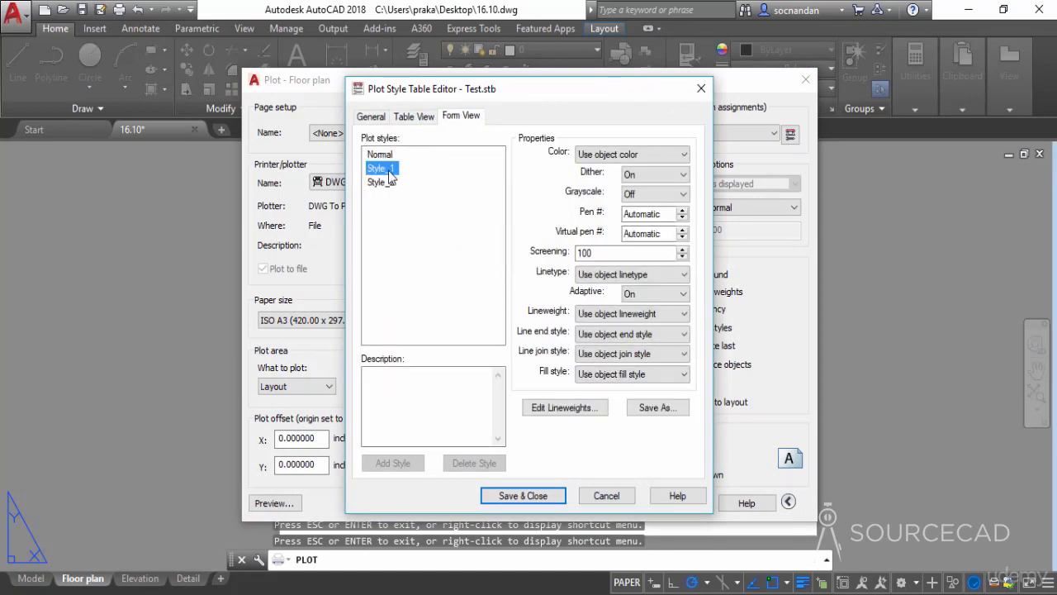
left_click(387, 183)
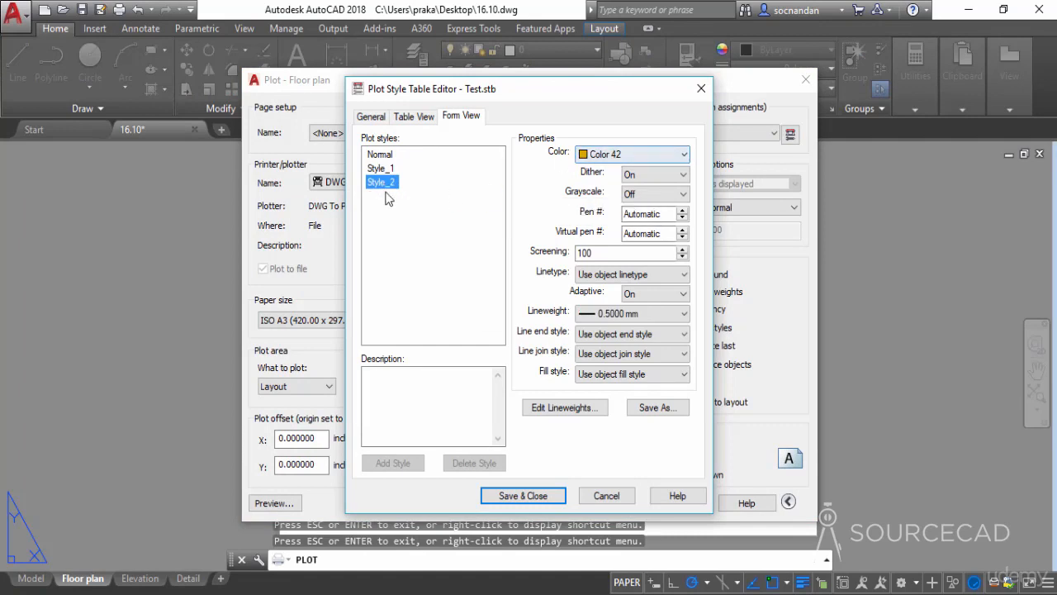
left_click(622, 158)
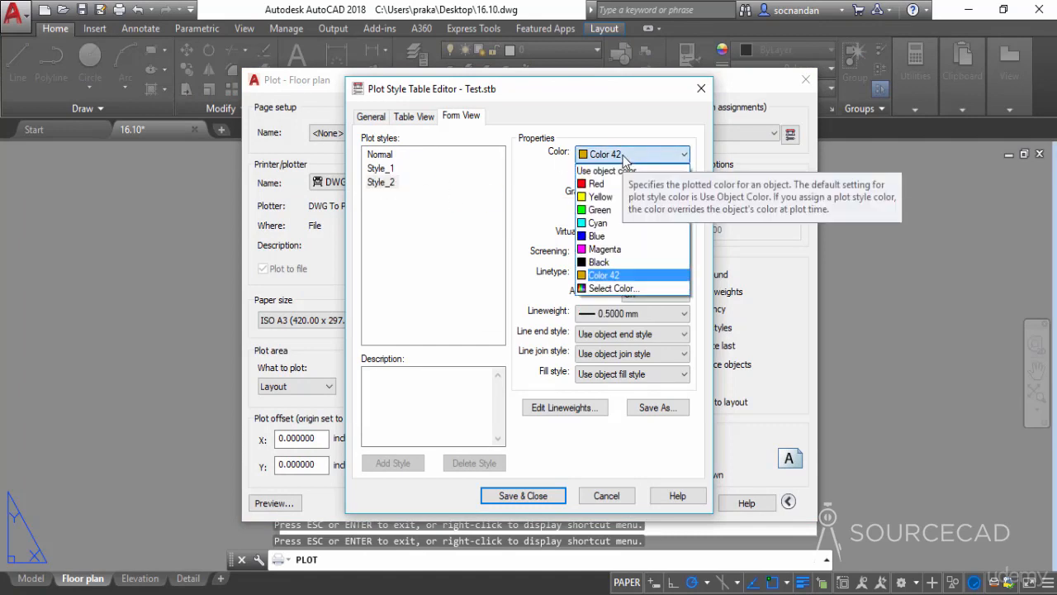
left_click(612, 248)
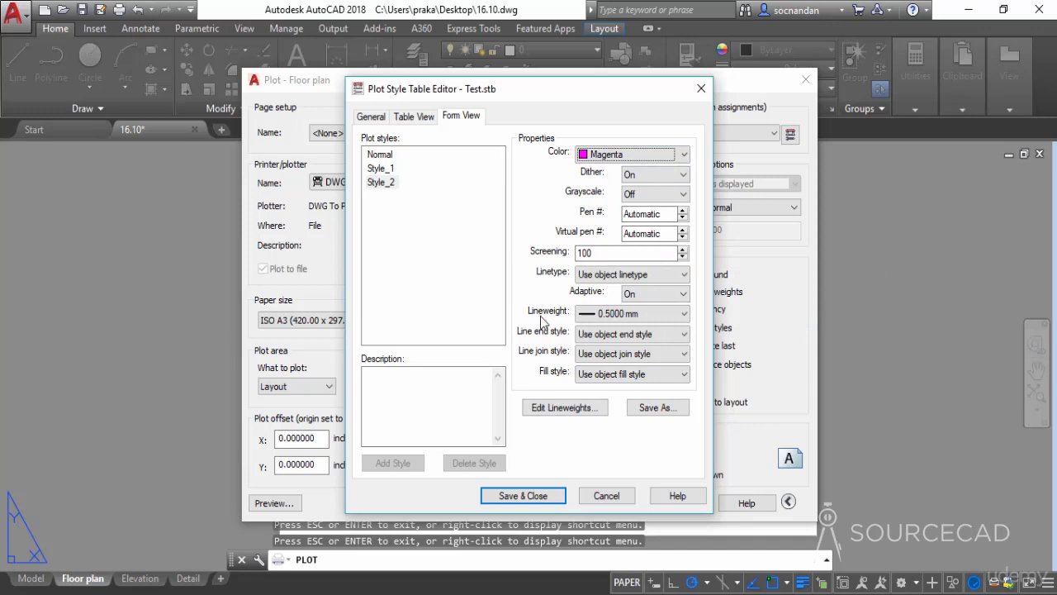
left_click(527, 498)
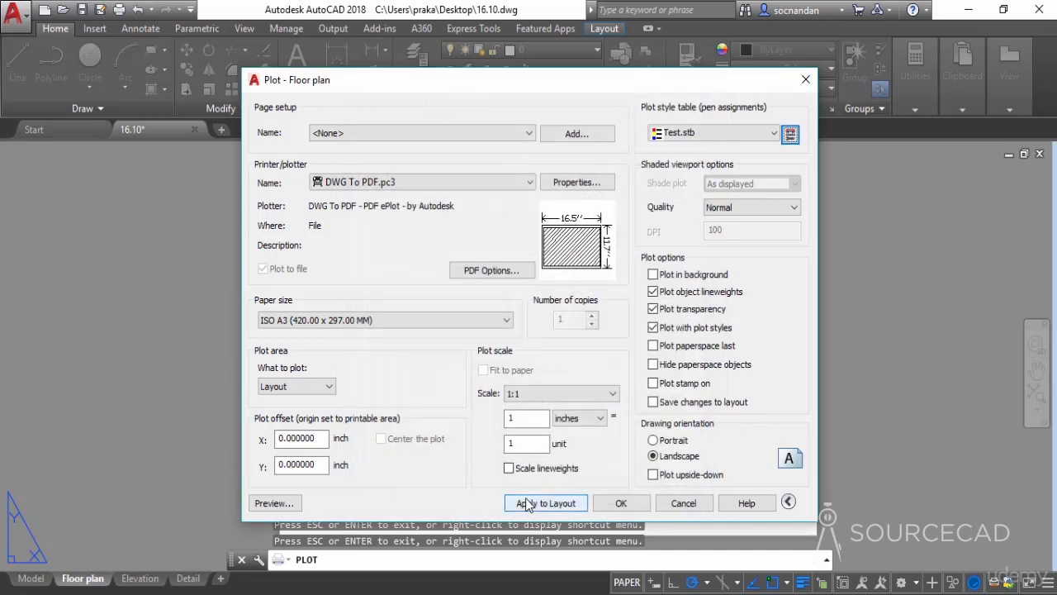
Preview the layout and plot it to a PDF named 03 on the Desktop, then close the PDF and the completion notice
left_click(273, 503)
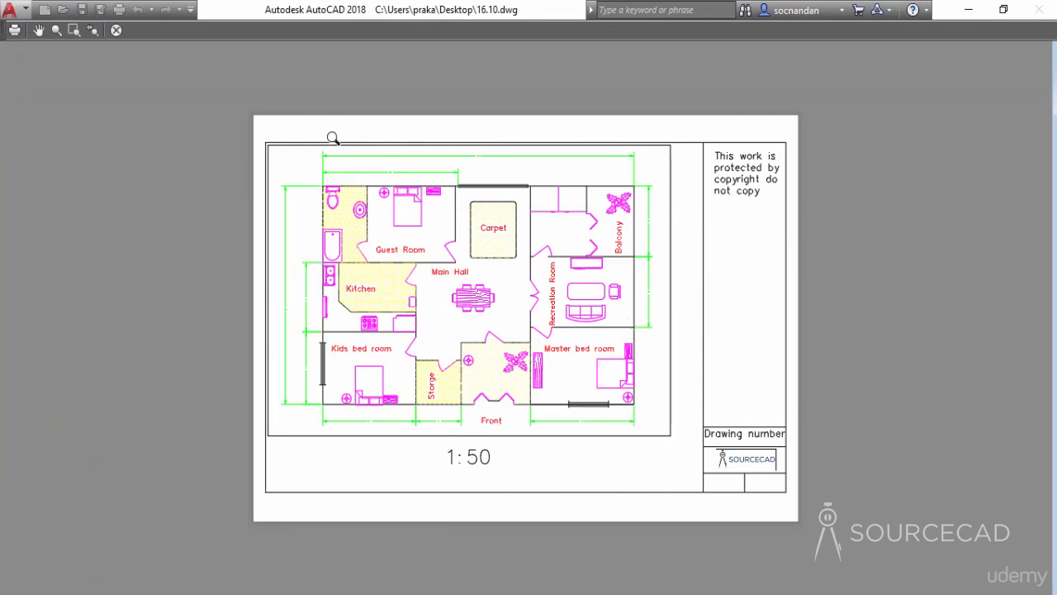
left_click(116, 31)
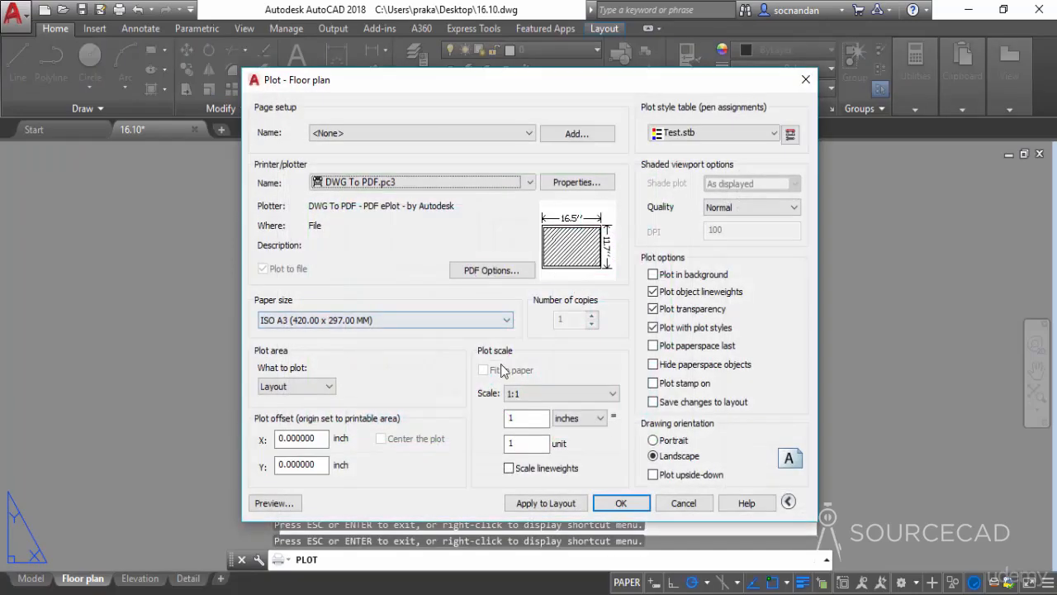
left_click(628, 502)
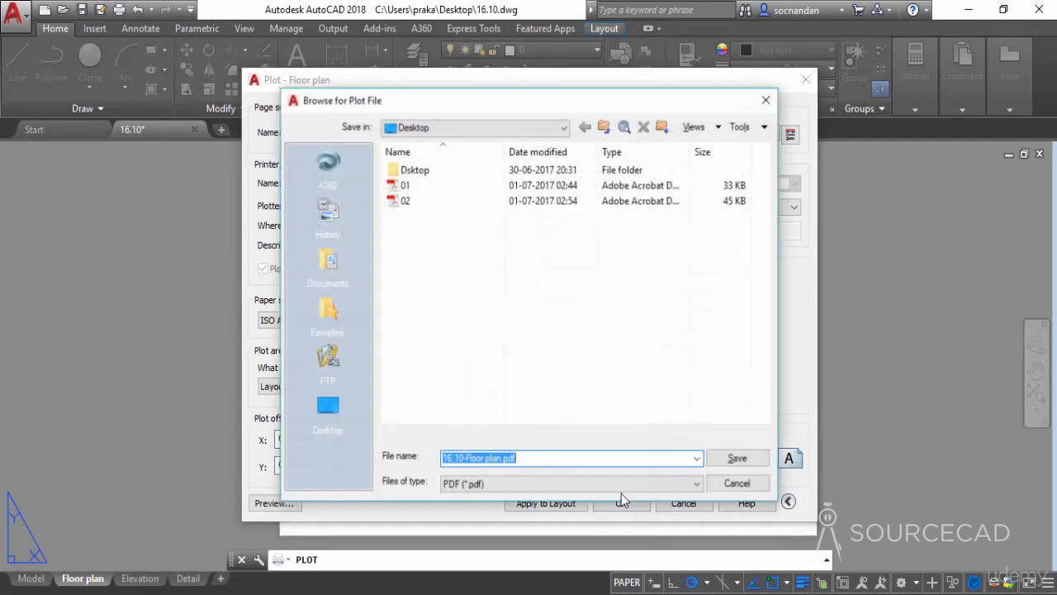
left_click(536, 460)
double_click(536, 460)
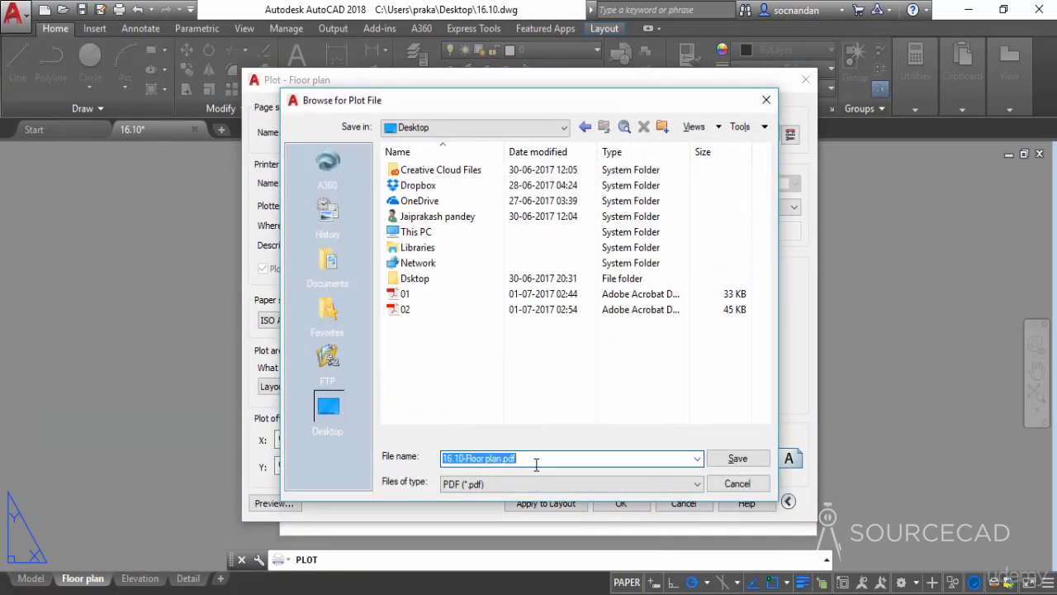
type("03")
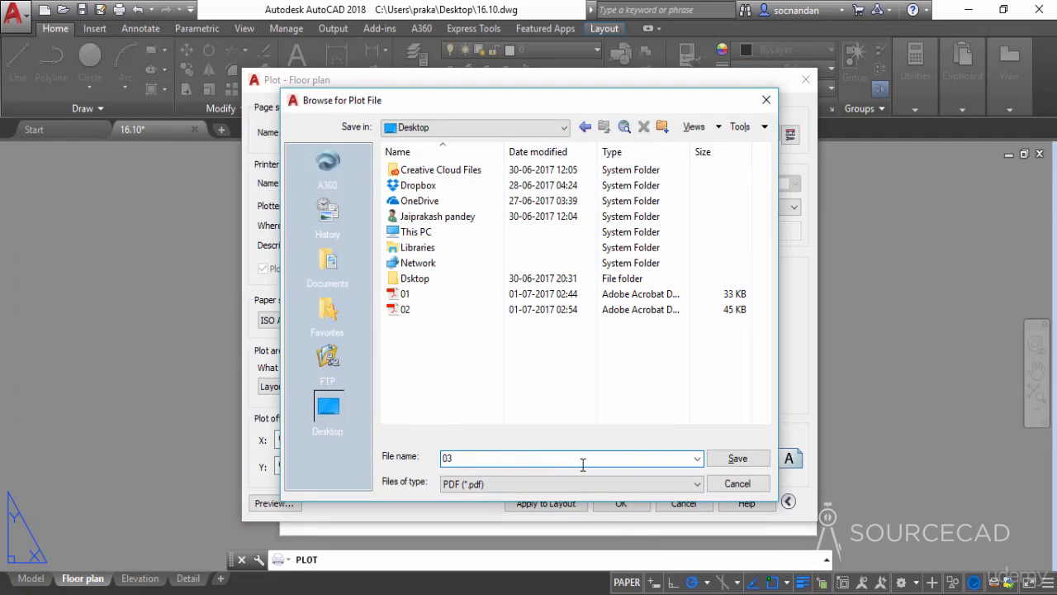
left_click(733, 464)
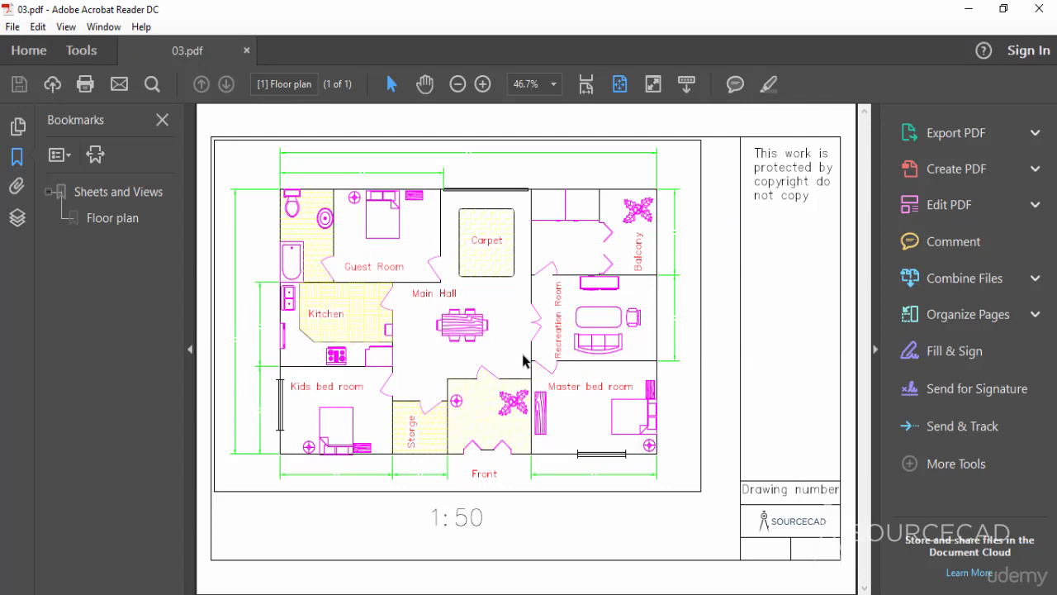
left_click(1039, 8)
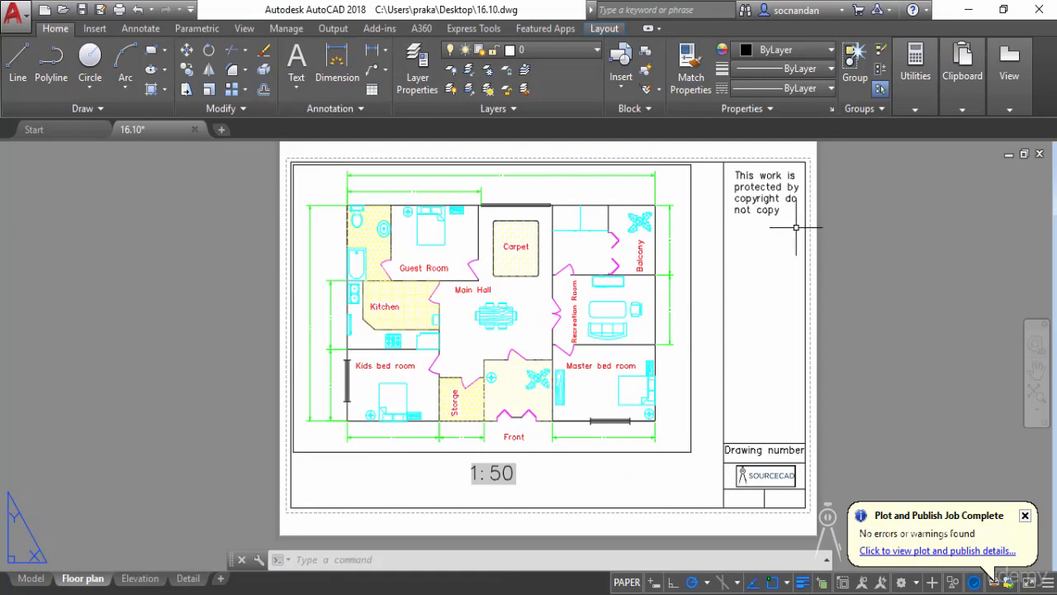
left_click(1025, 516)
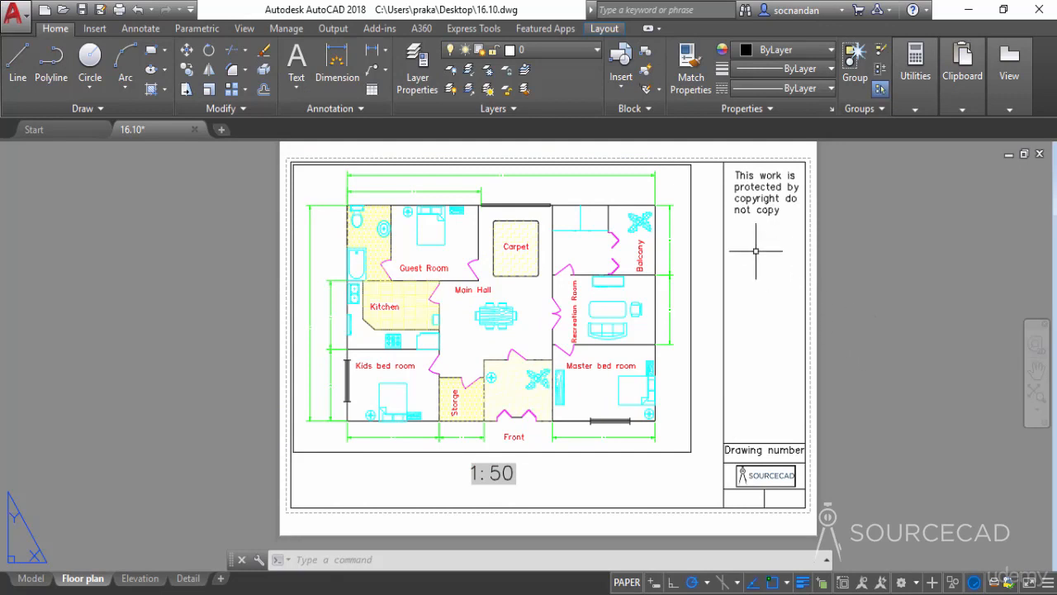
Assign the Style_2 plot style to the floor plan's viewport border through its properties
left_click(691, 207)
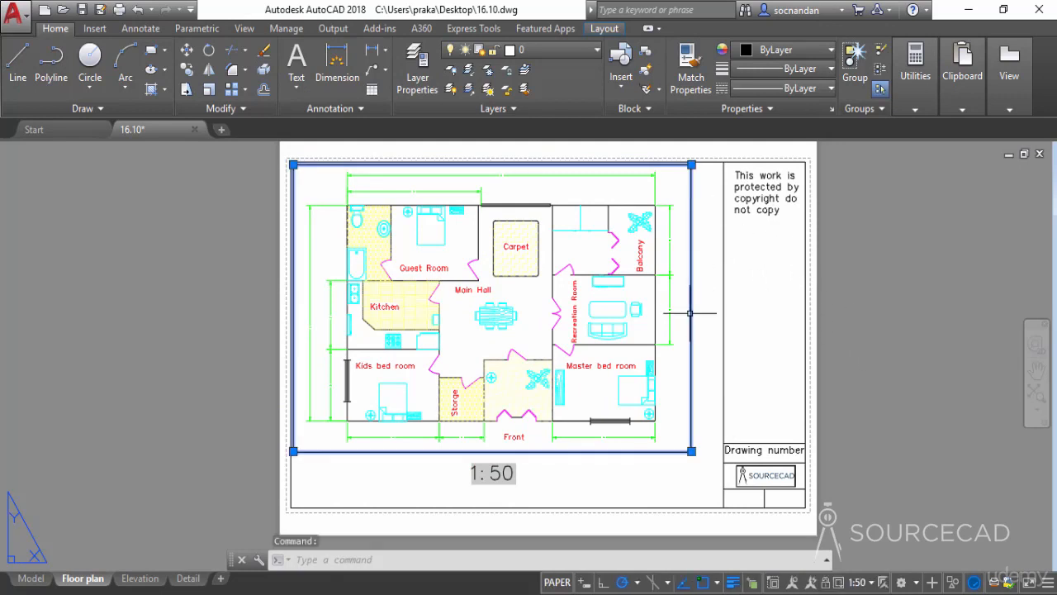
right_click(707, 213)
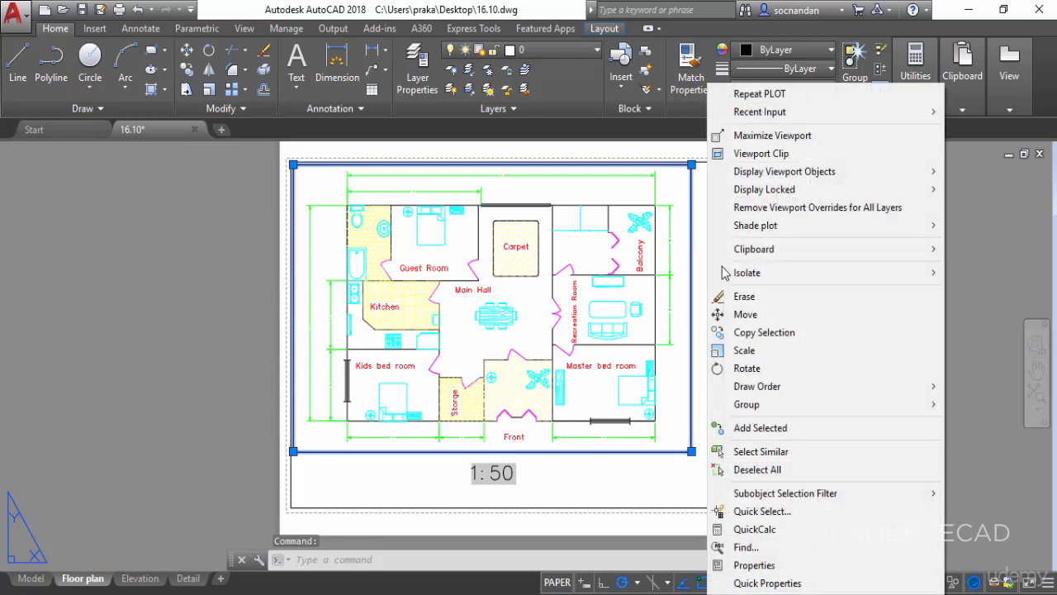
left_click(781, 566)
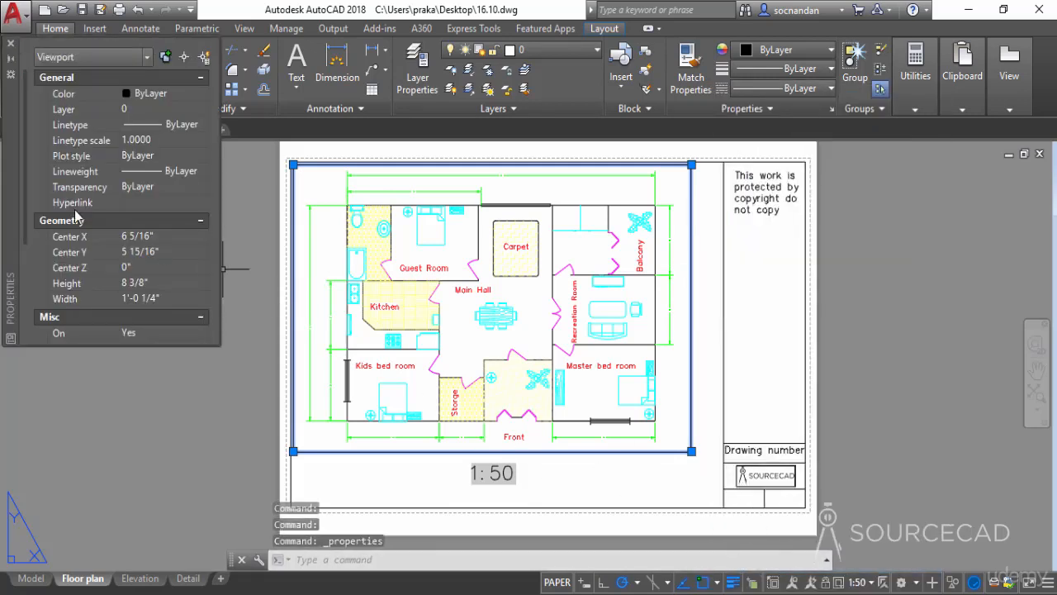
left_click(150, 155)
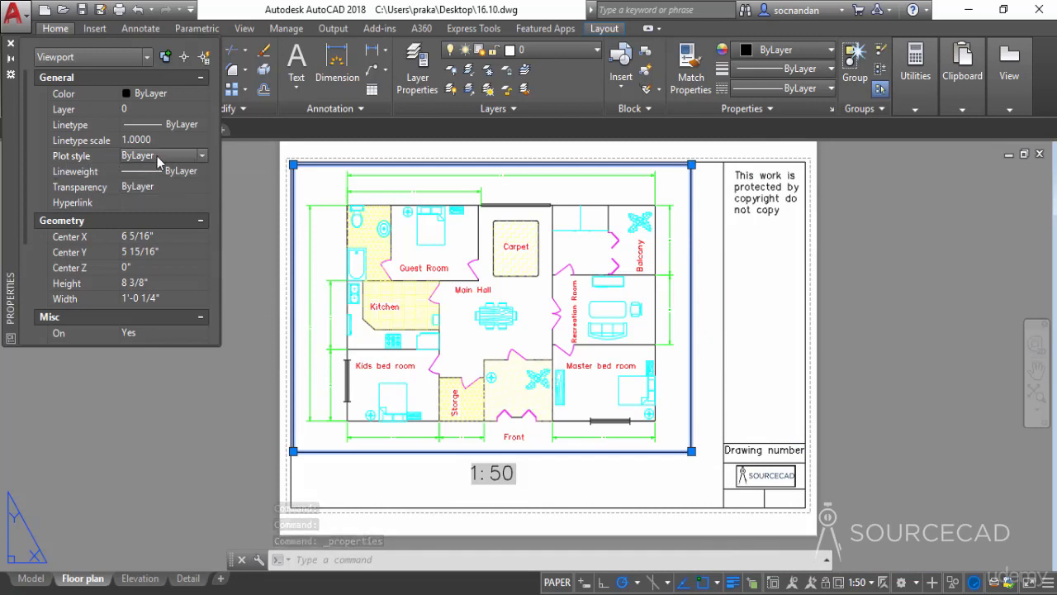
left_click(164, 155)
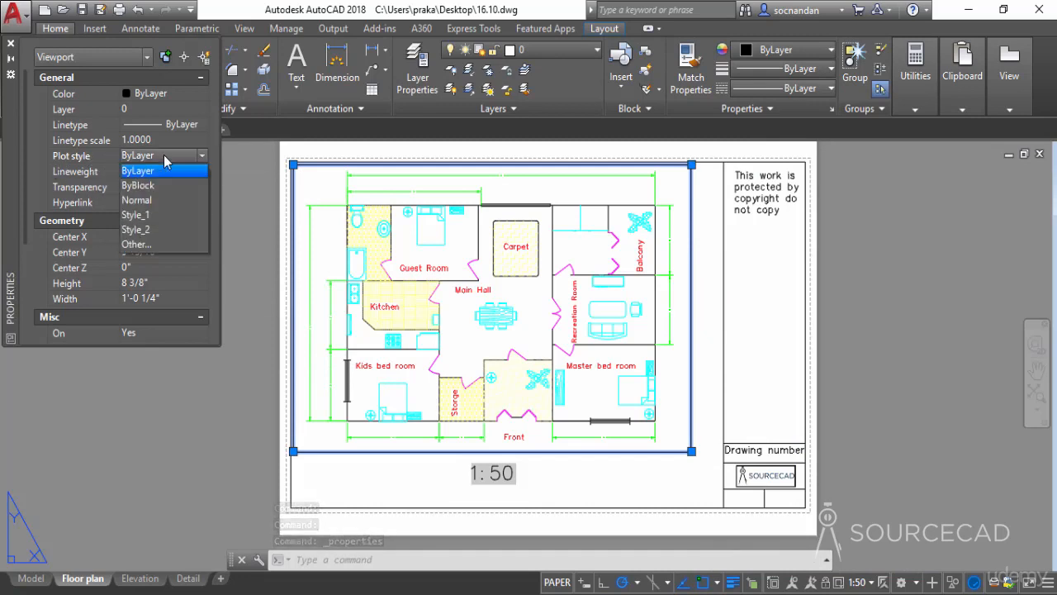
left_click(155, 230)
left_click(11, 44)
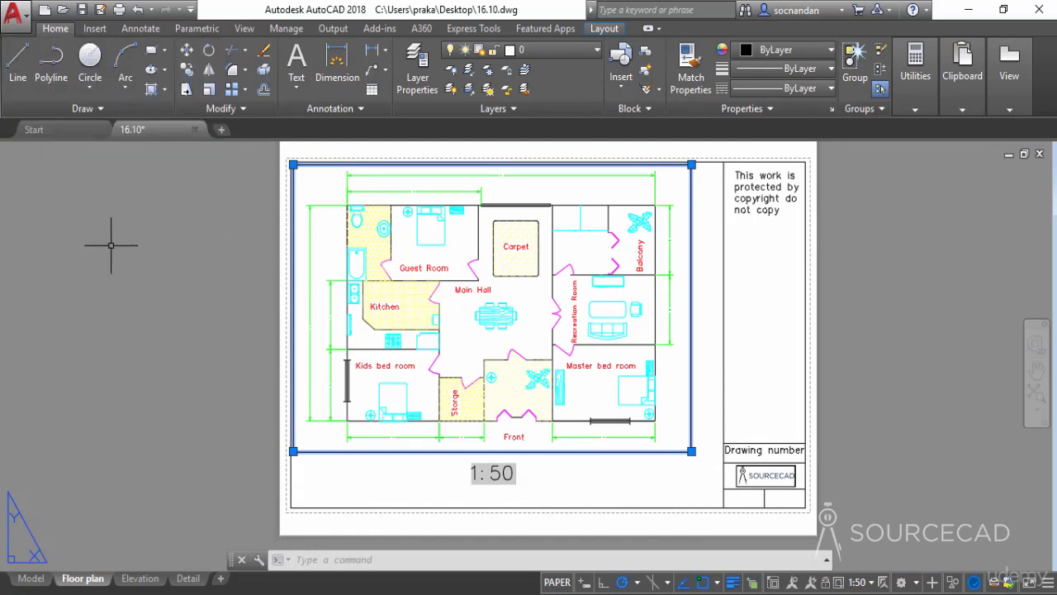
key("Escape")
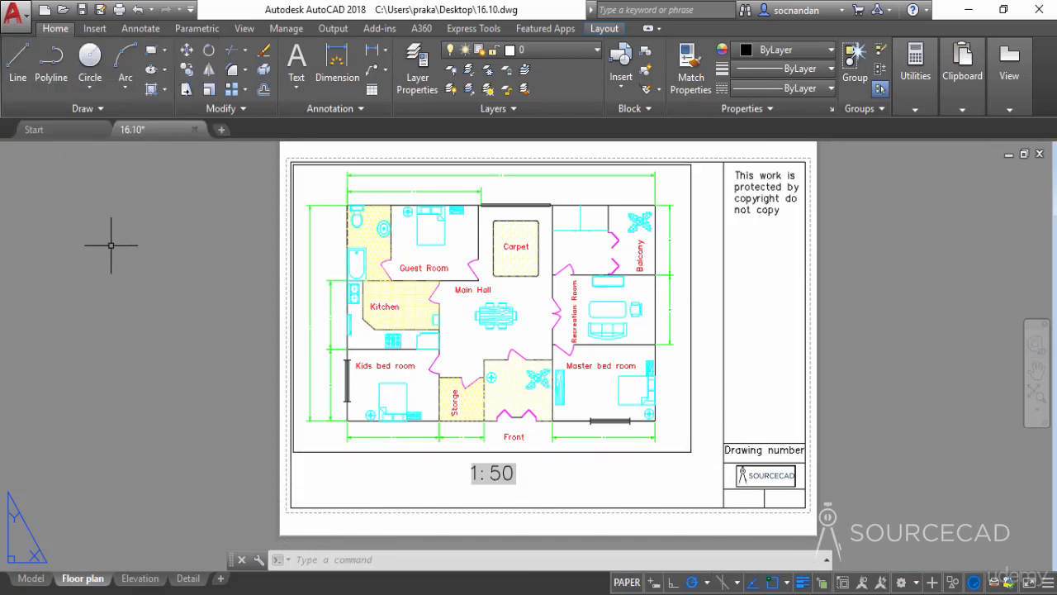
Preview the plot of the Floor plan layout, inspect the drawing up close, and leave without plotting
left_click(118, 9)
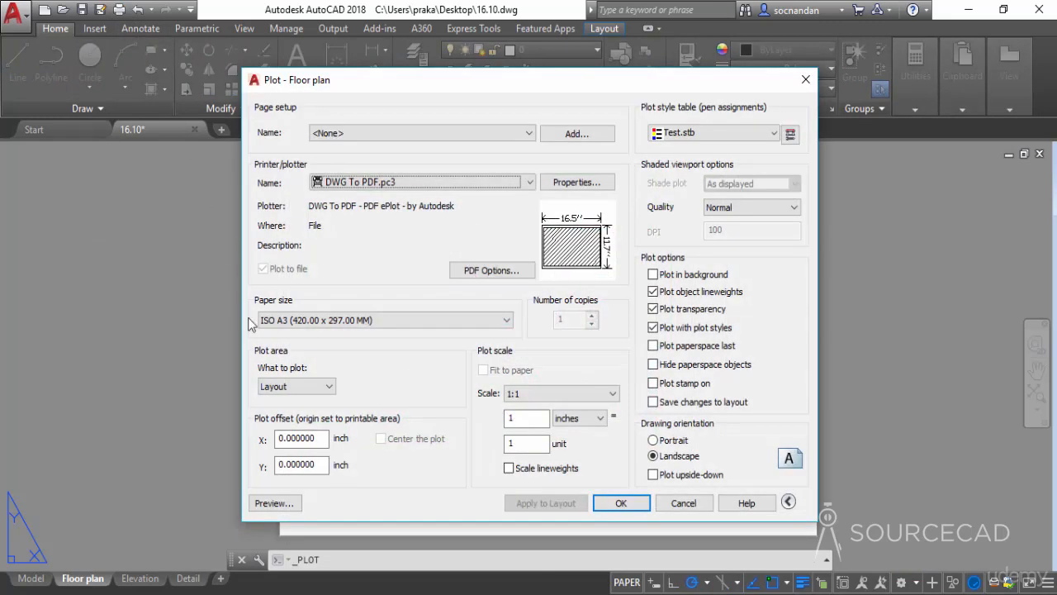
left_click(272, 503)
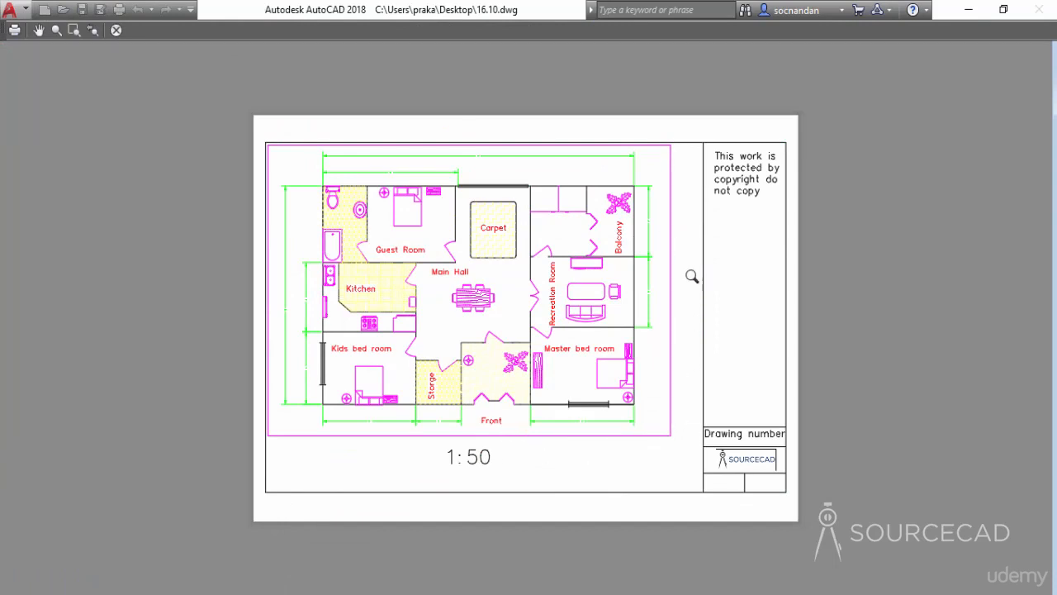
left_click_drag(322, 310, 634, 155)
left_click_drag(457, 160, 463, 107)
middle_click_drag(471, 100, 474, 189)
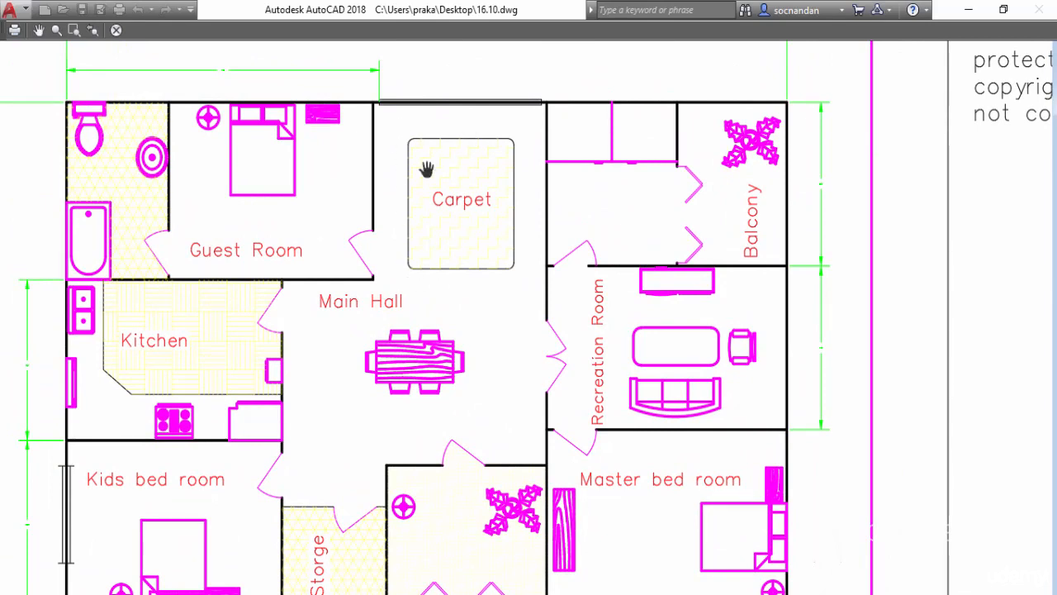
left_click(117, 30)
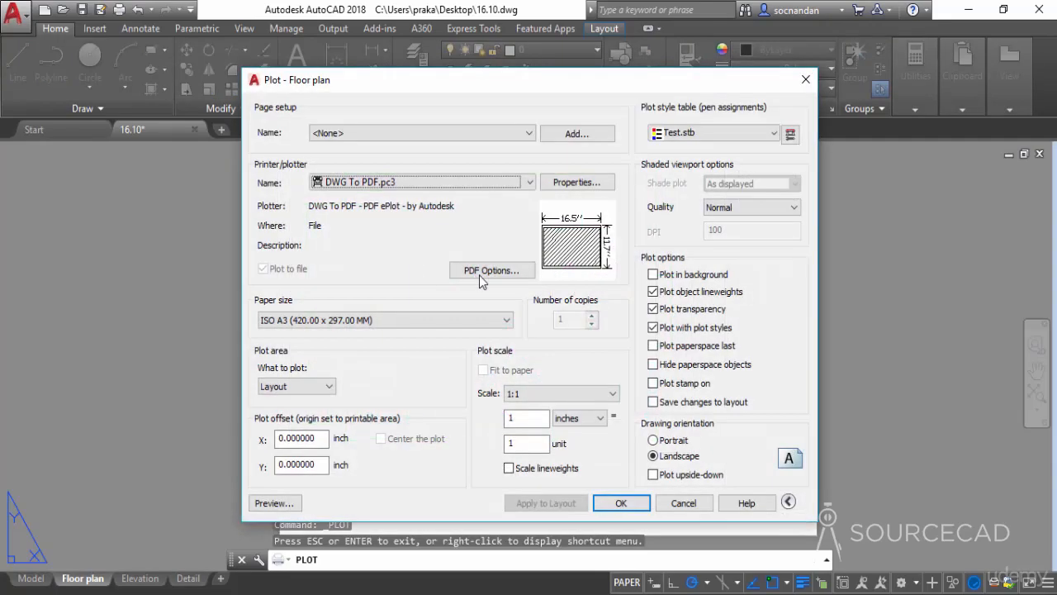
left_click(677, 494)
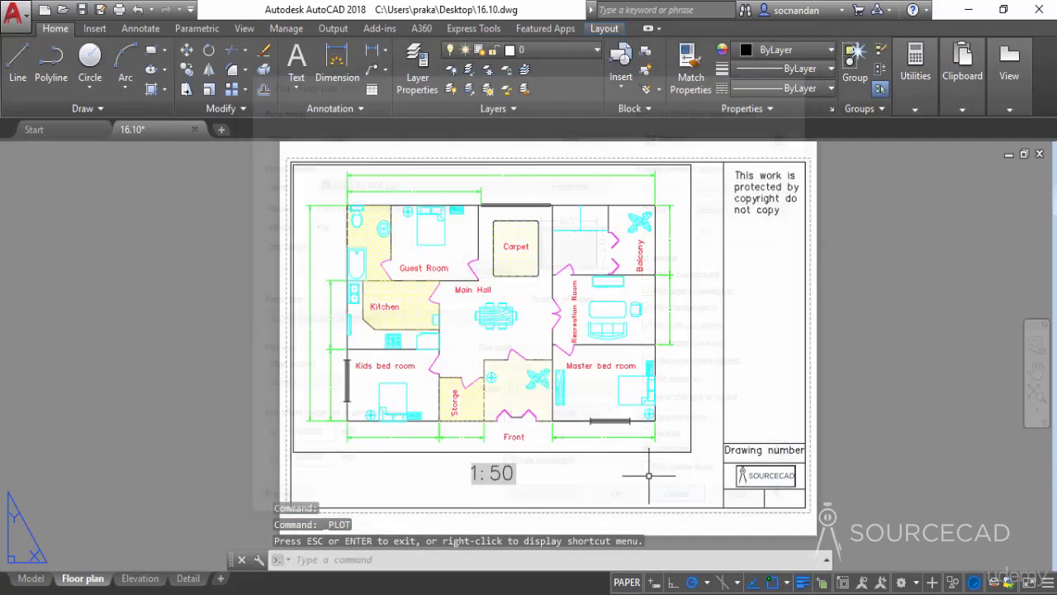
Inside the viewport, assign the Style_2 plot style to the carpet's outline polyline, and return to paper space
double_click(520, 280)
left_click(539, 224)
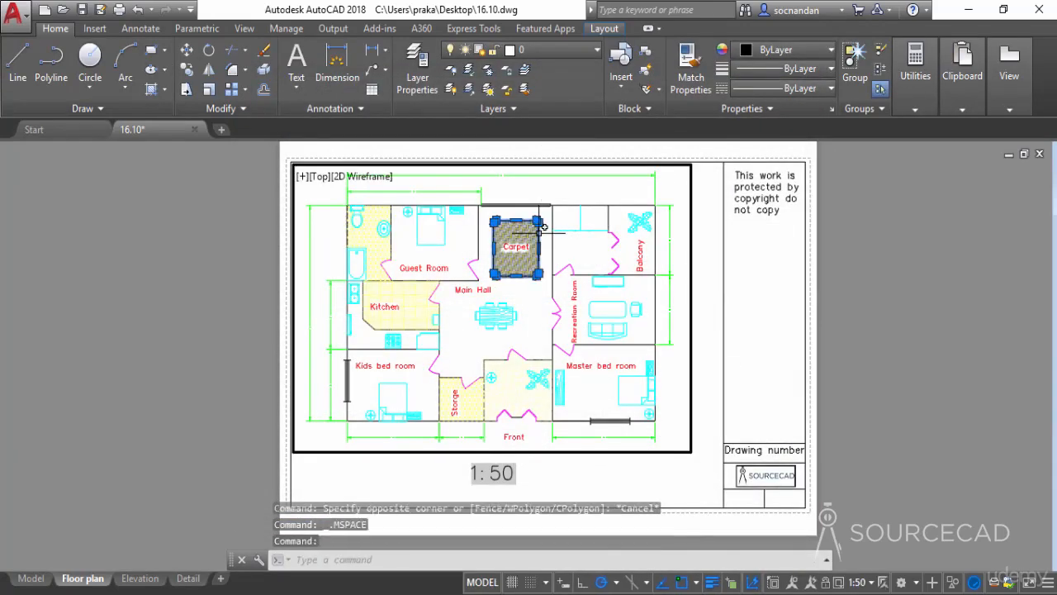
right_click(538, 218)
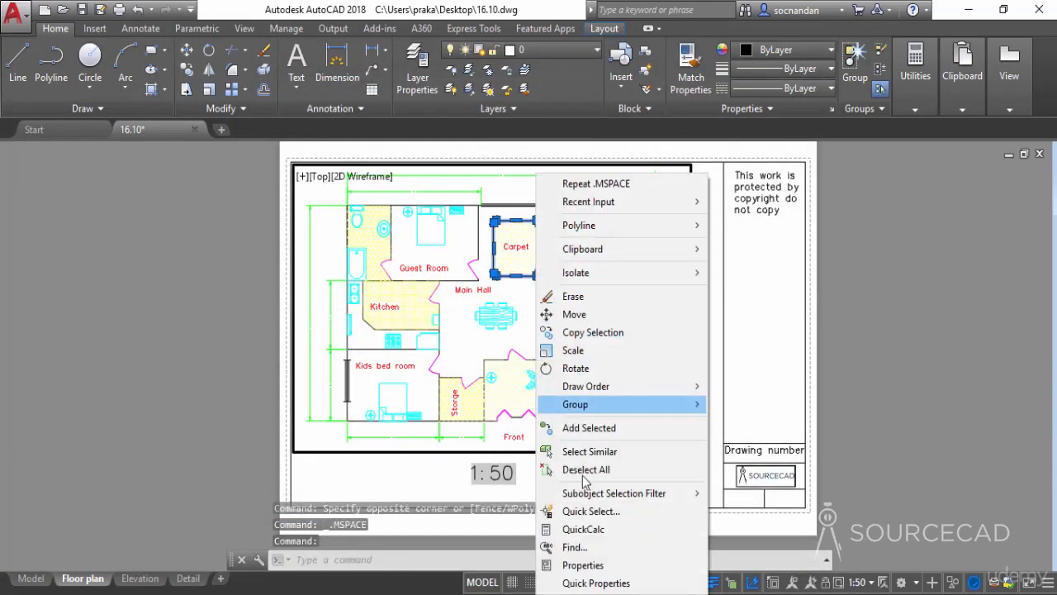
left_click(600, 565)
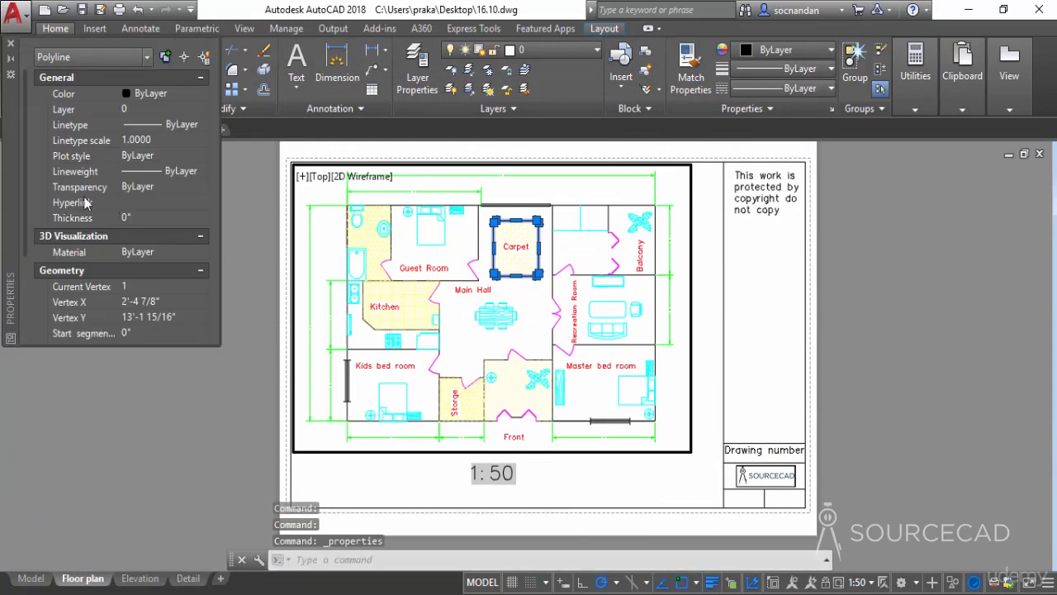
left_click(169, 157)
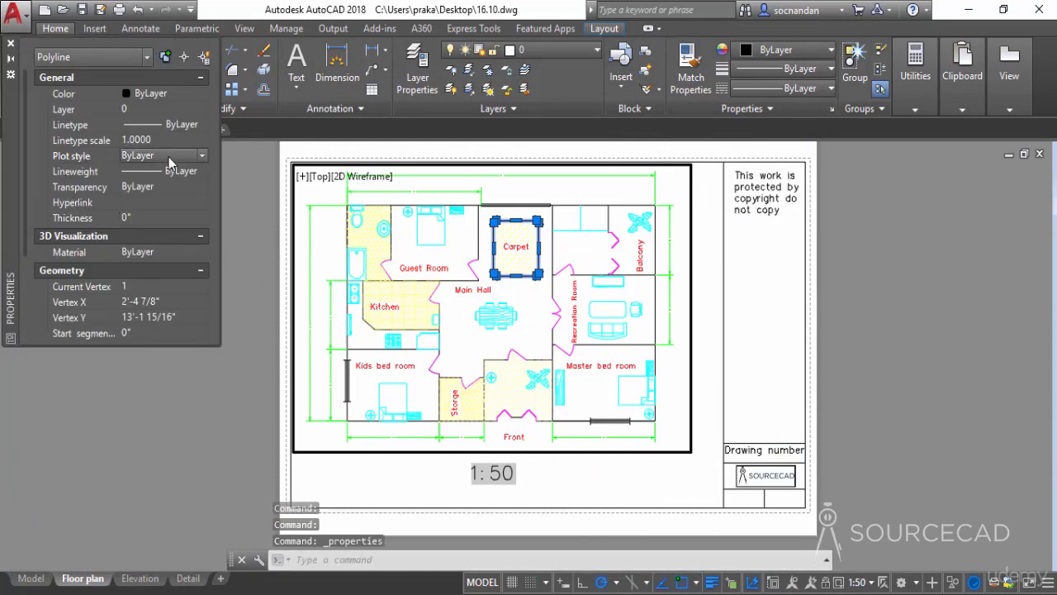
left_click(168, 157)
left_click(158, 227)
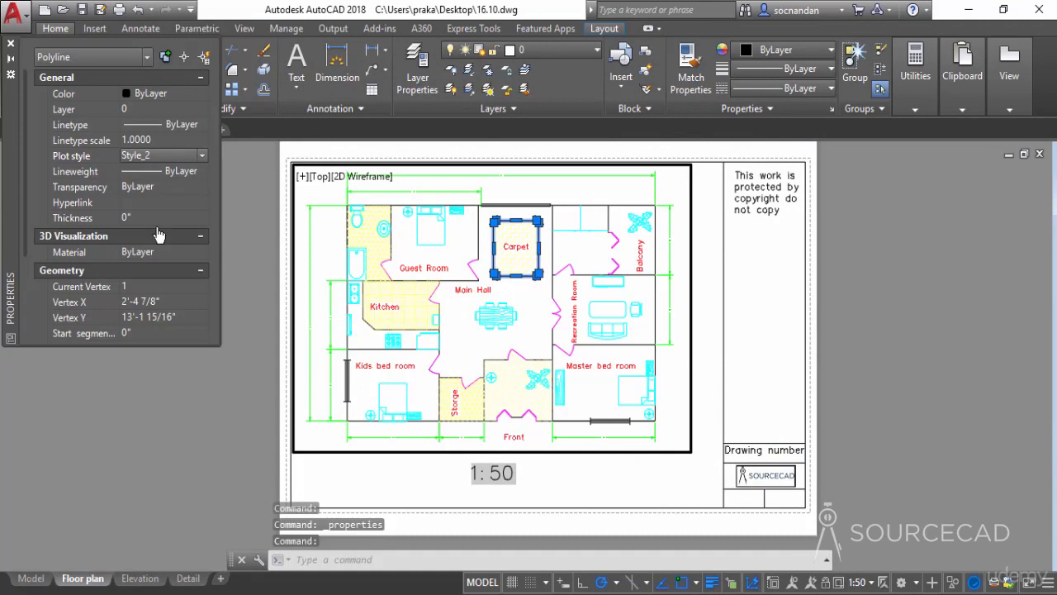
left_click(10, 44)
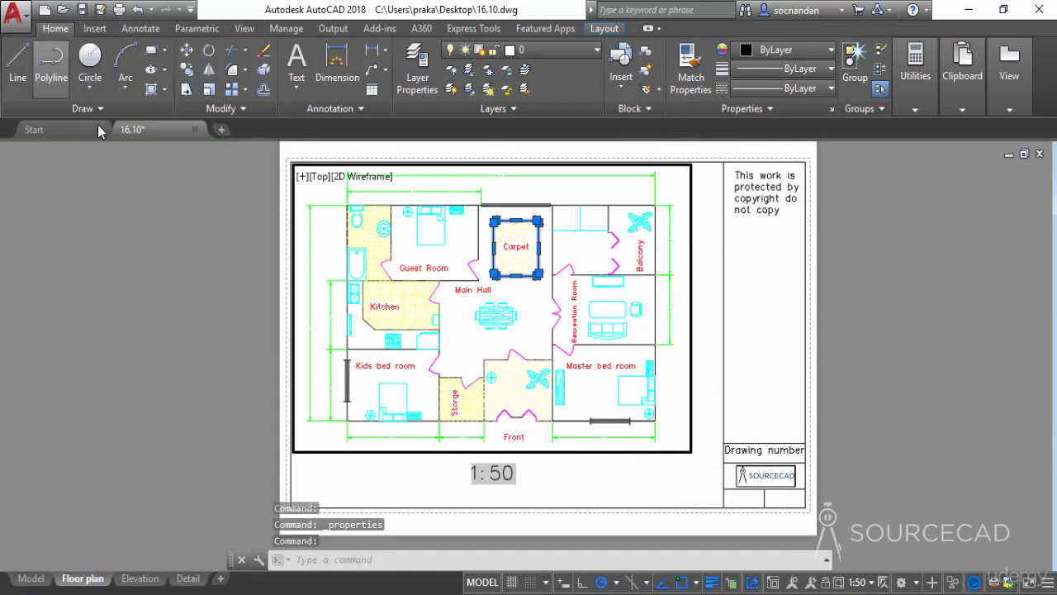
key("Escape")
double_click(209, 293)
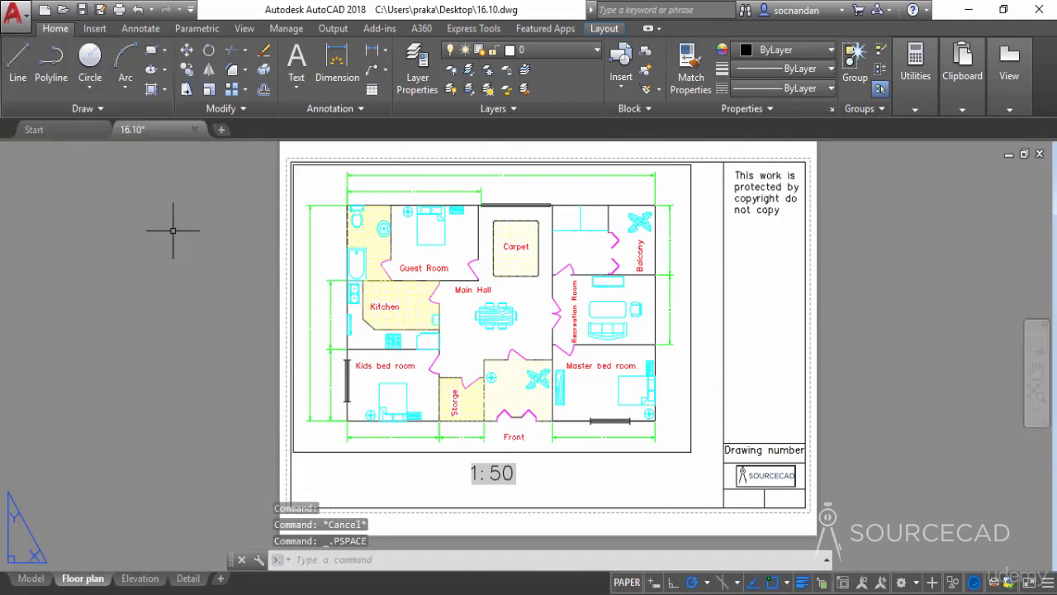
Start plotting the Floor plan layout and inspect the carpet outline and viewport border in the plot preview
left_click(119, 11)
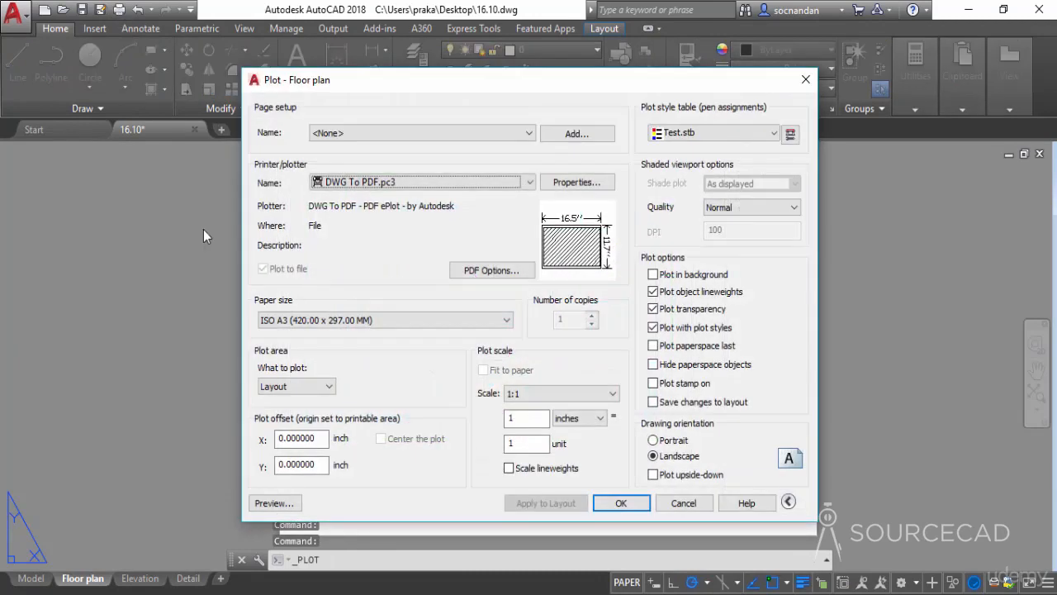
left_click(275, 502)
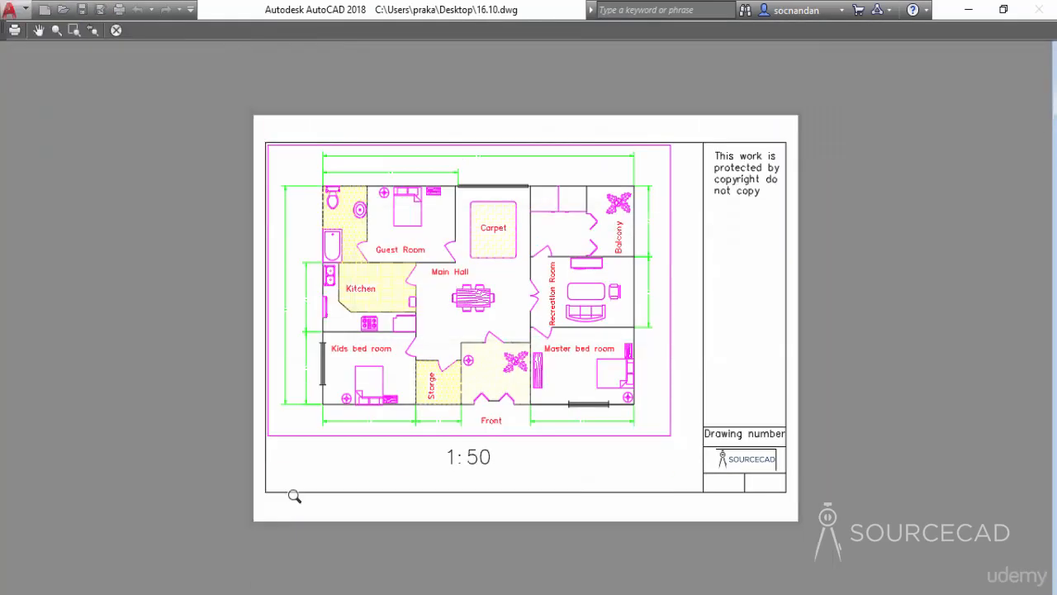
left_click_drag(473, 276, 515, 103)
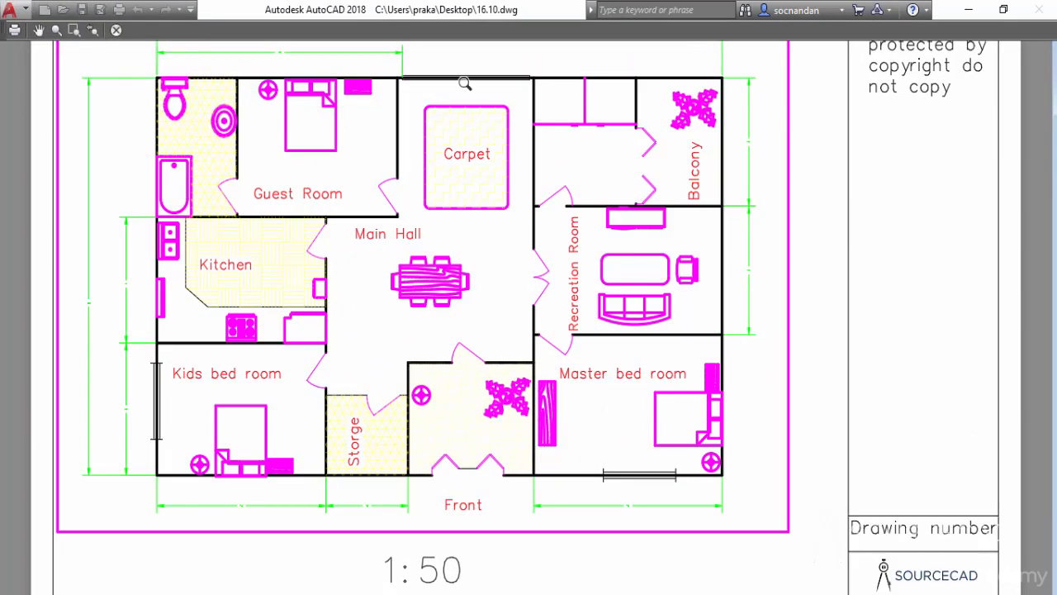
left_click_drag(433, 207, 456, 274)
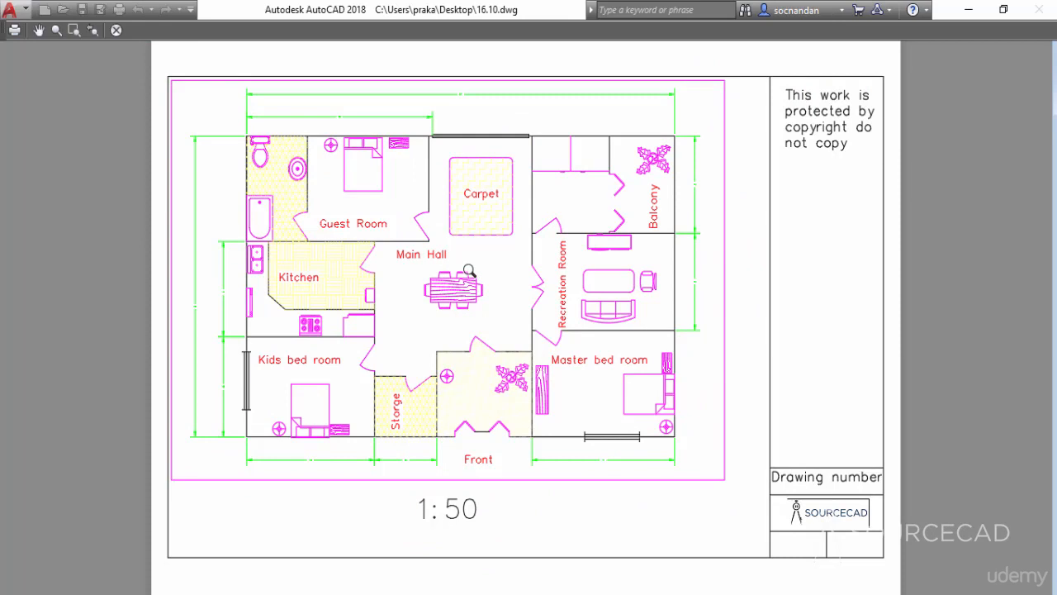
left_click(115, 30)
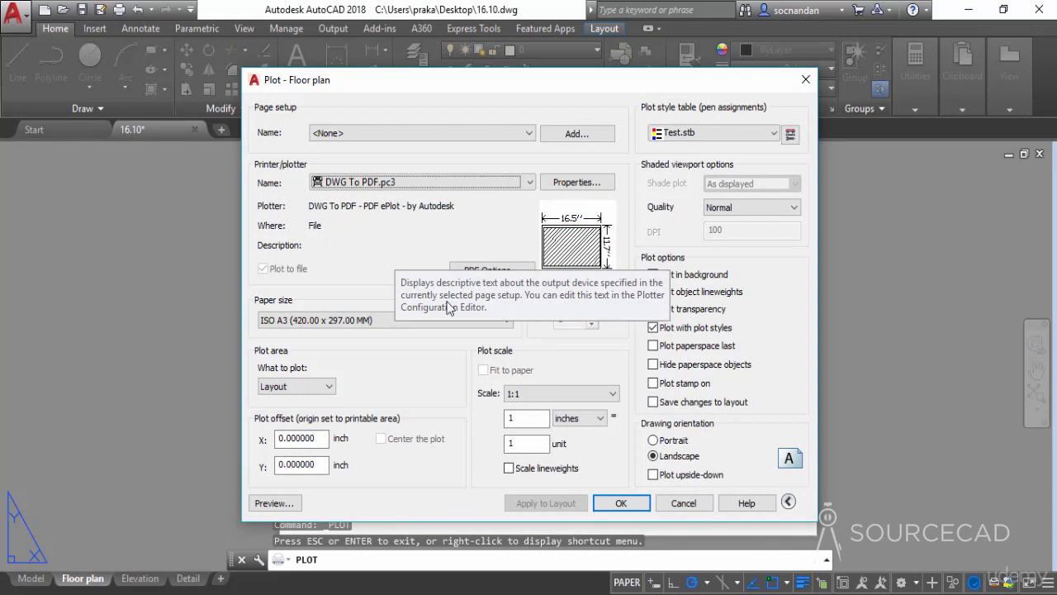
Plot the layout to a PDF named 04 on the Desktop, then close the PDF and the completion notice
left_click(616, 503)
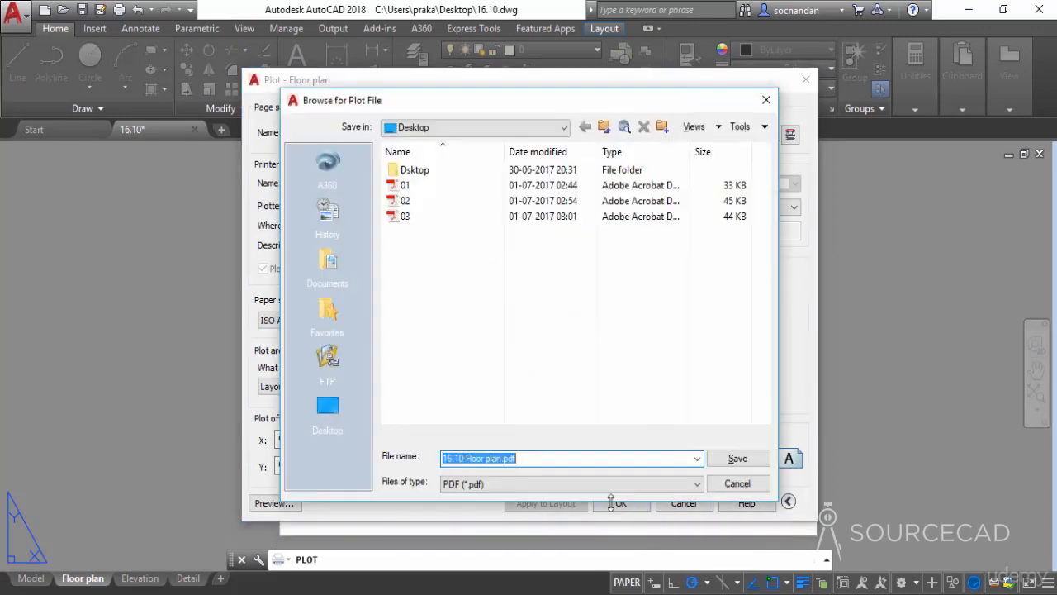
left_click(330, 407)
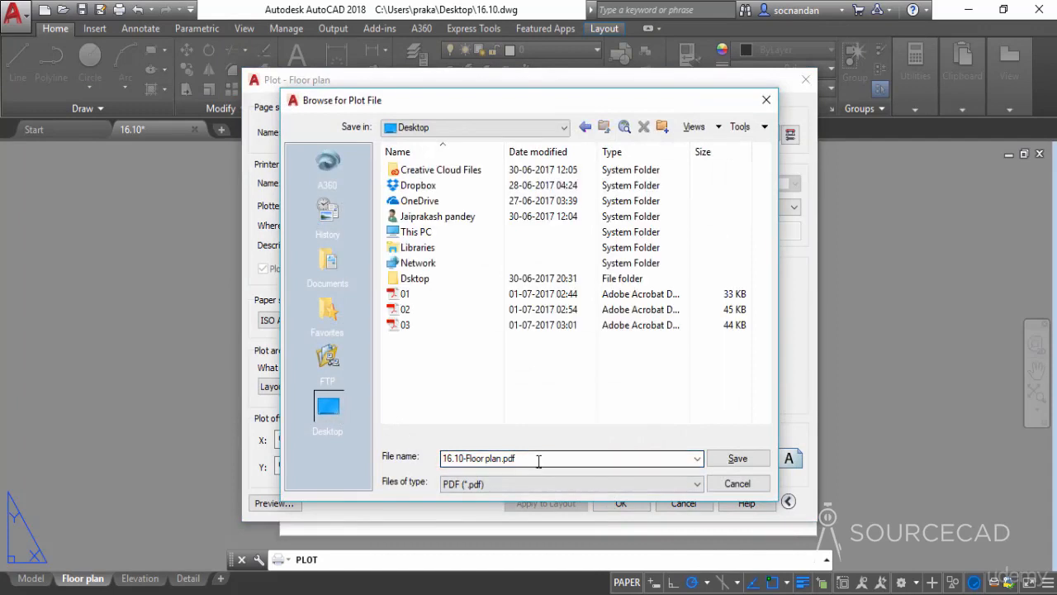
type("04")
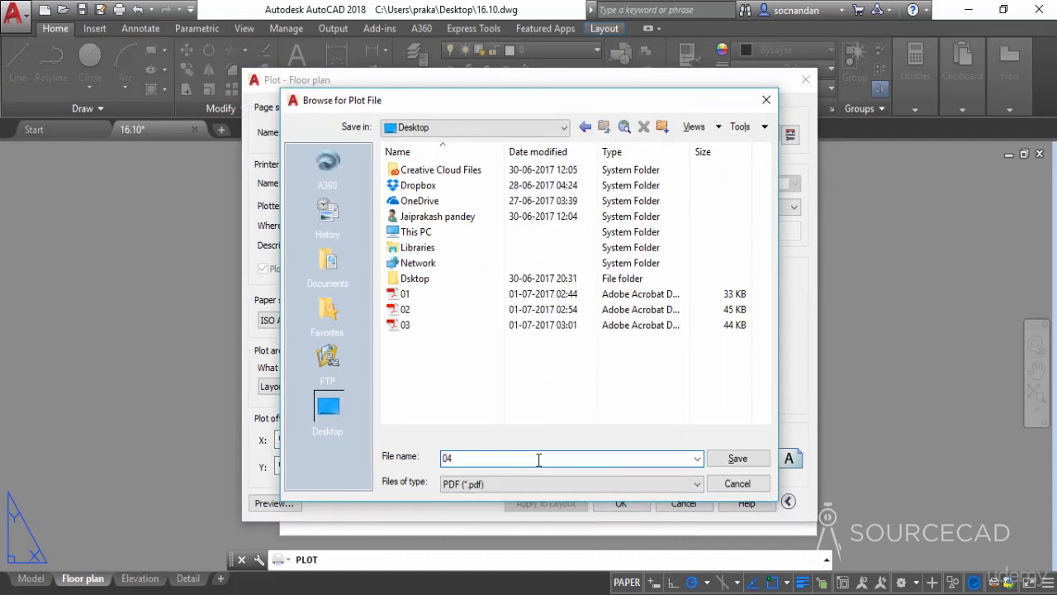
left_click(738, 459)
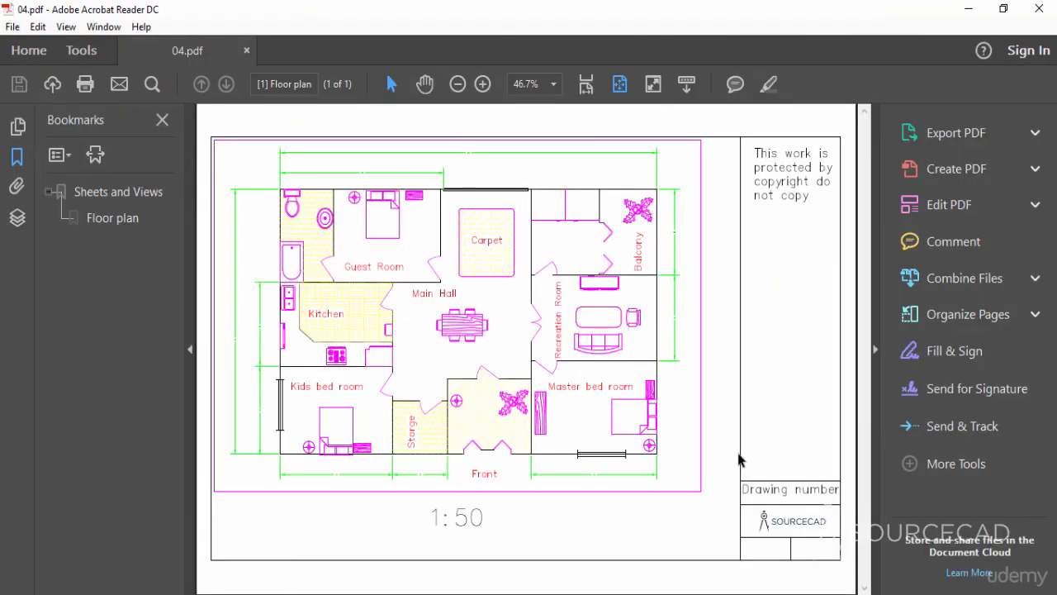
left_click(1039, 10)
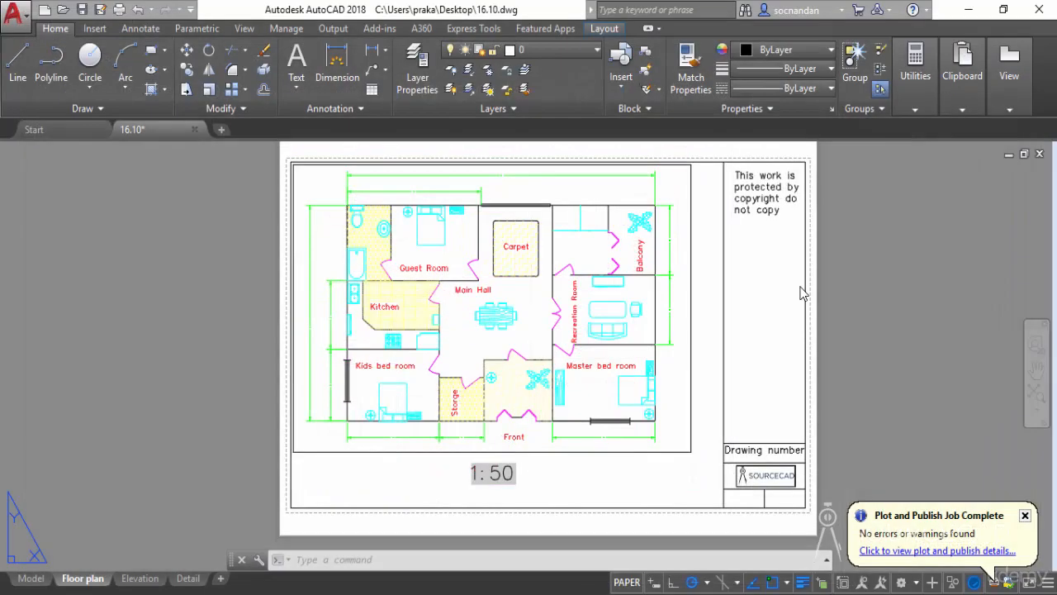
left_click(1025, 517)
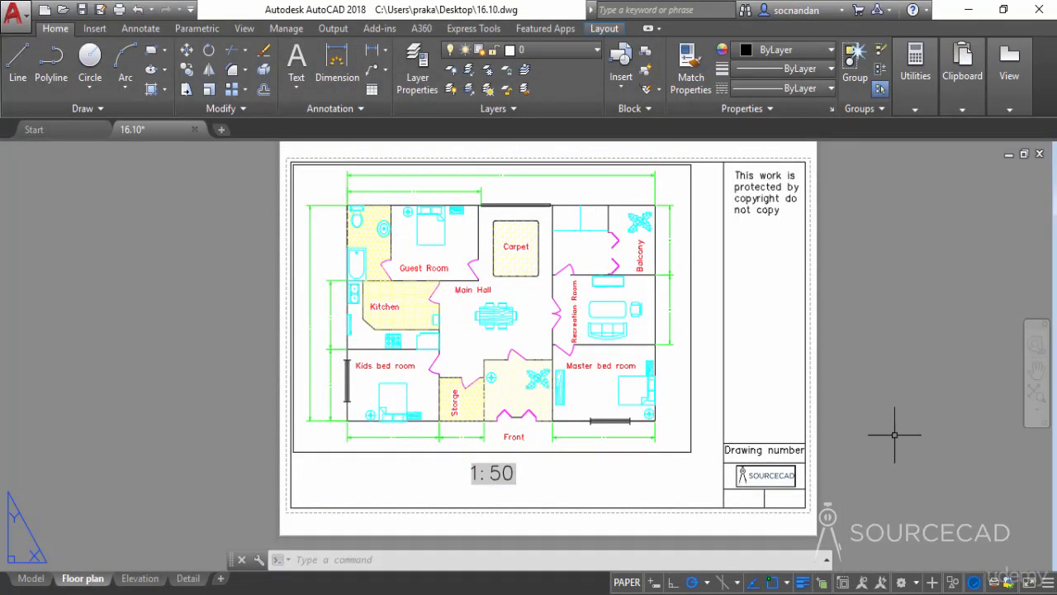